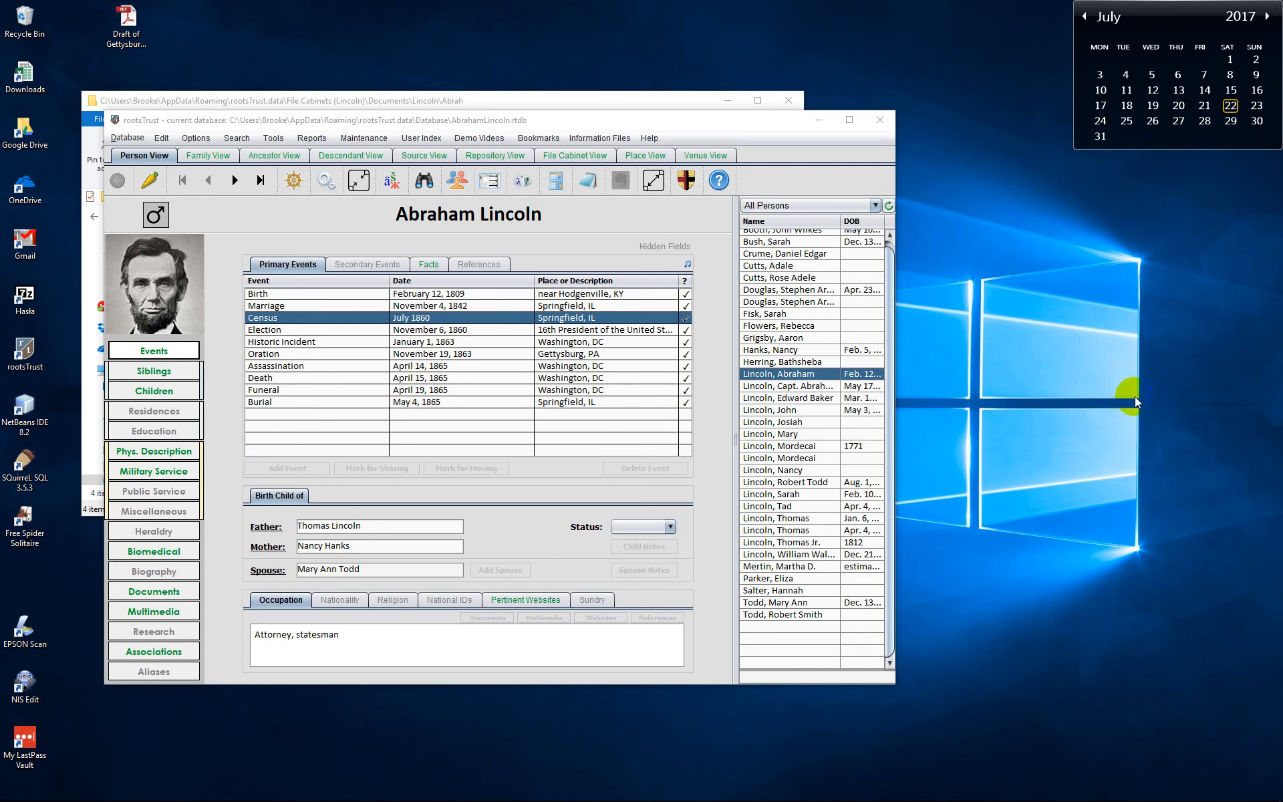
Enable Evernote use in the preferences with the drag-and-drop destination Always ask and the default notebook Lincoln, and save the preferences.
click(327, 189)
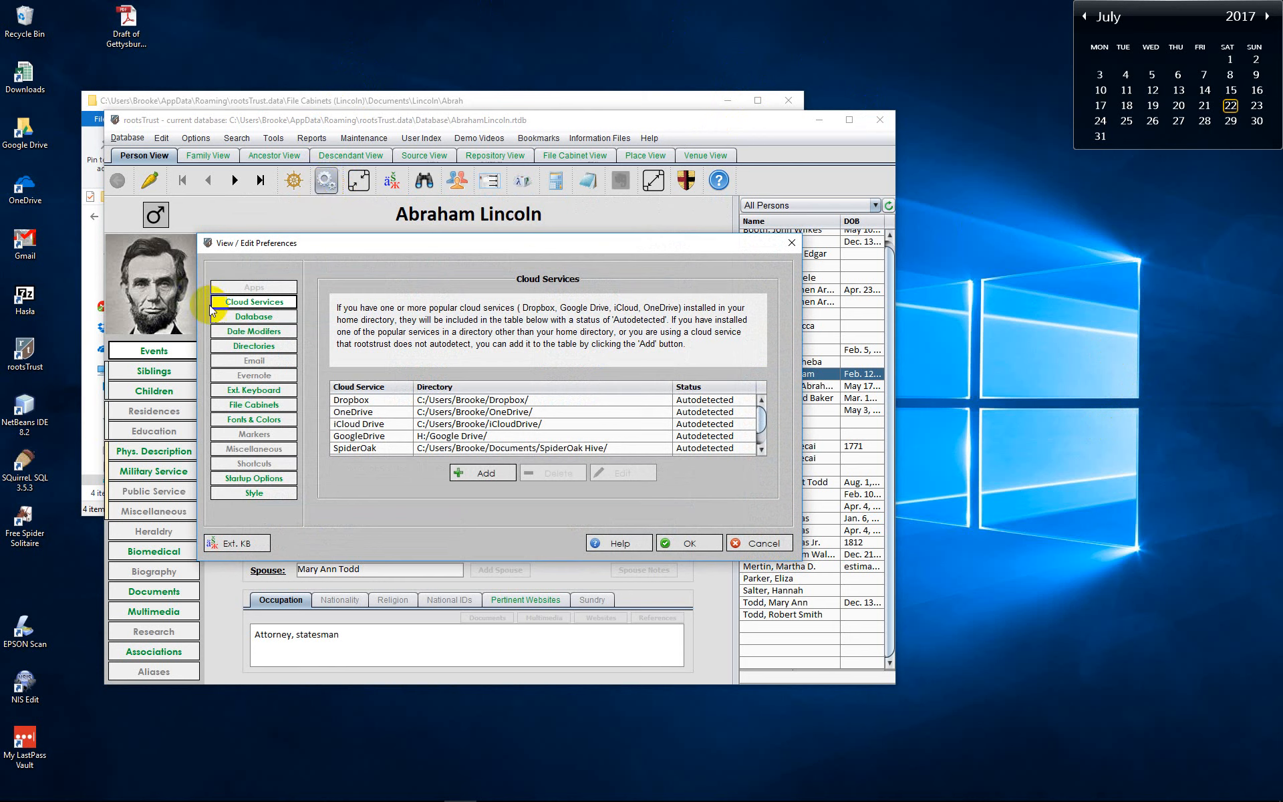
click(248, 375)
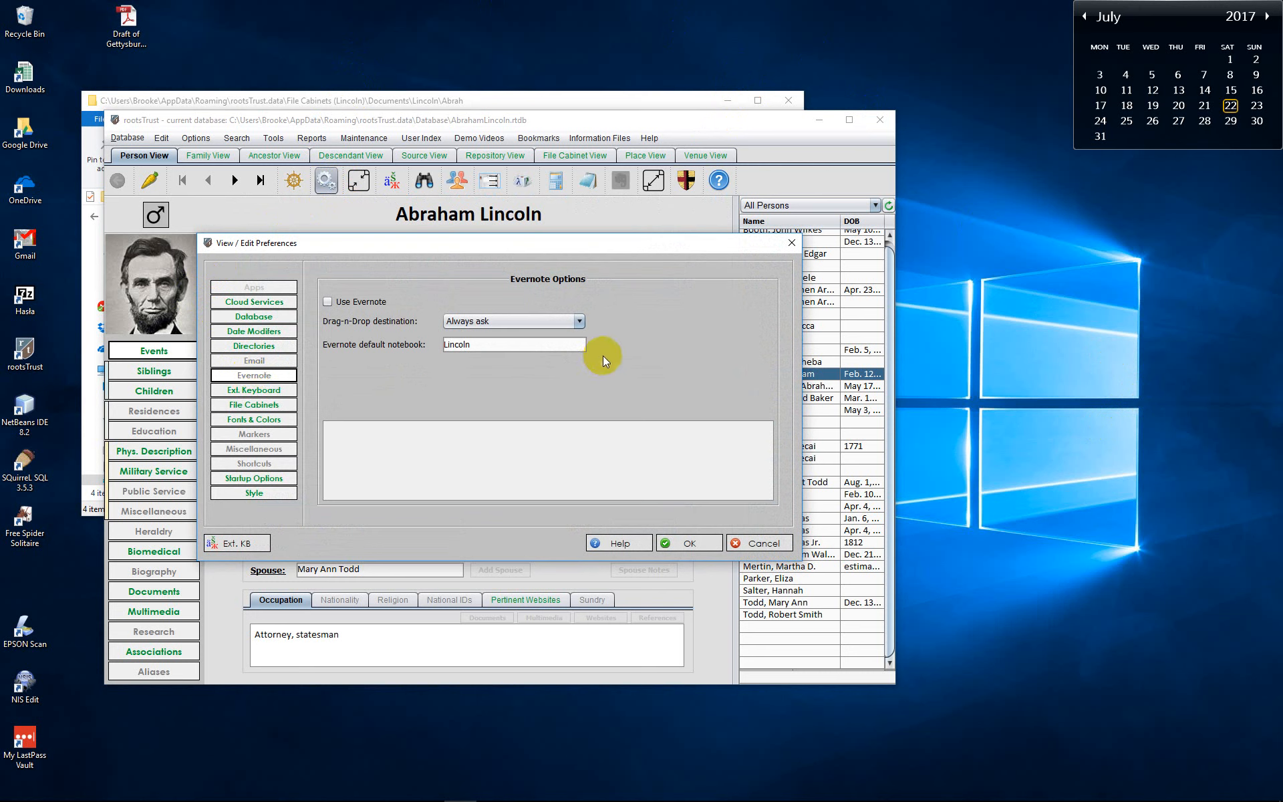
click(330, 305)
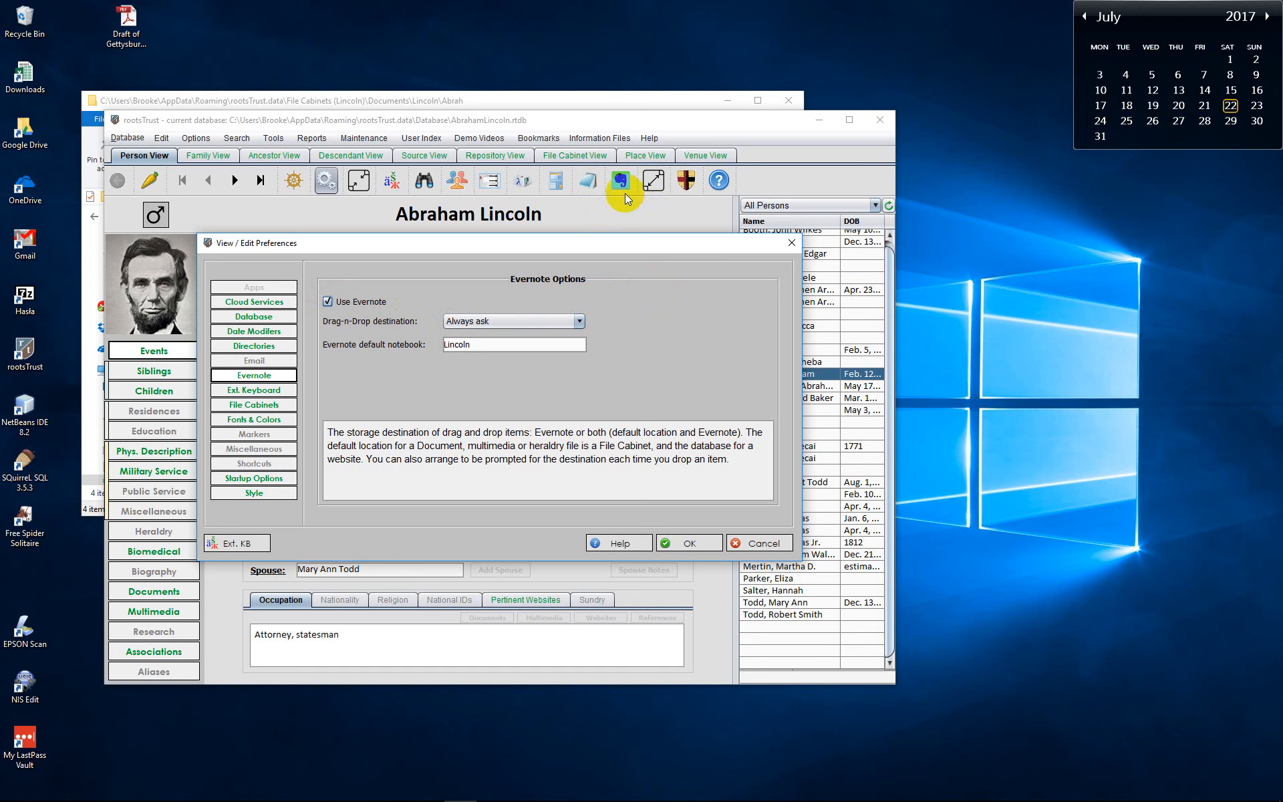
click(327, 301)
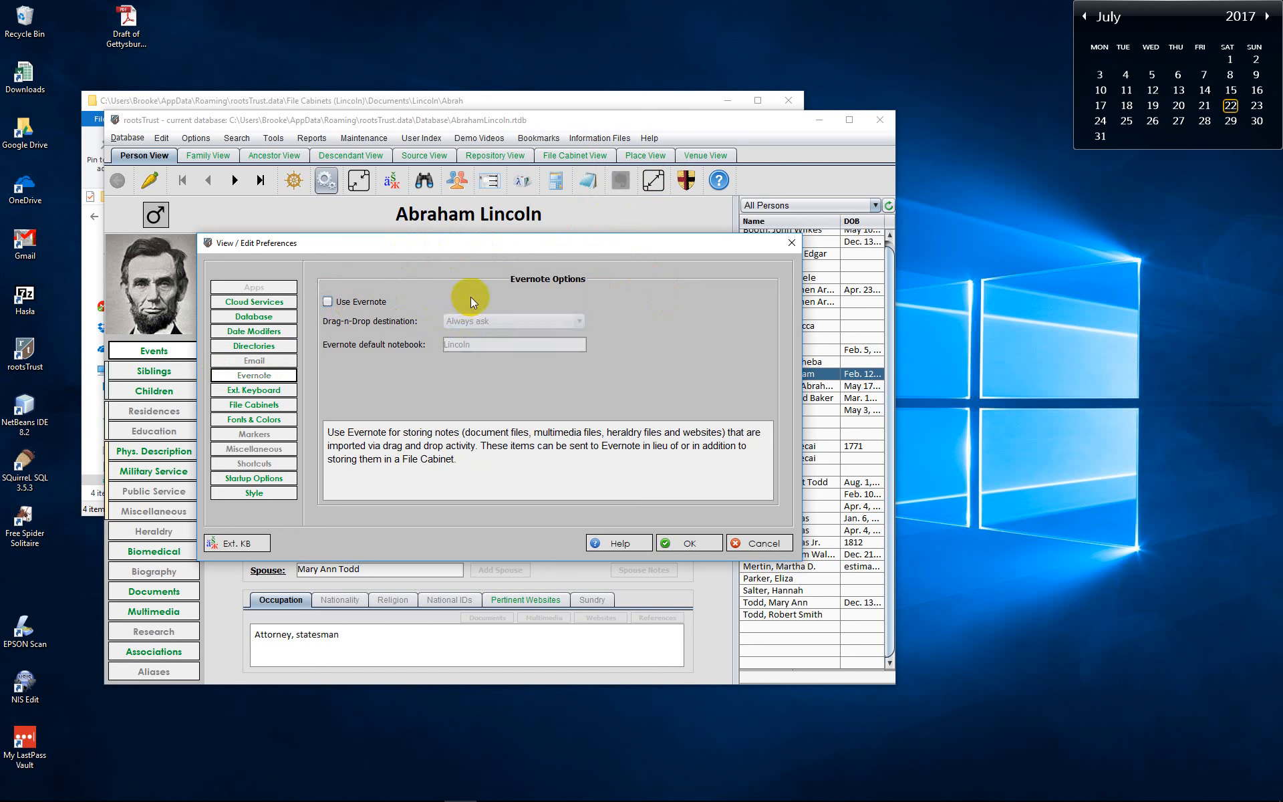
click(327, 301)
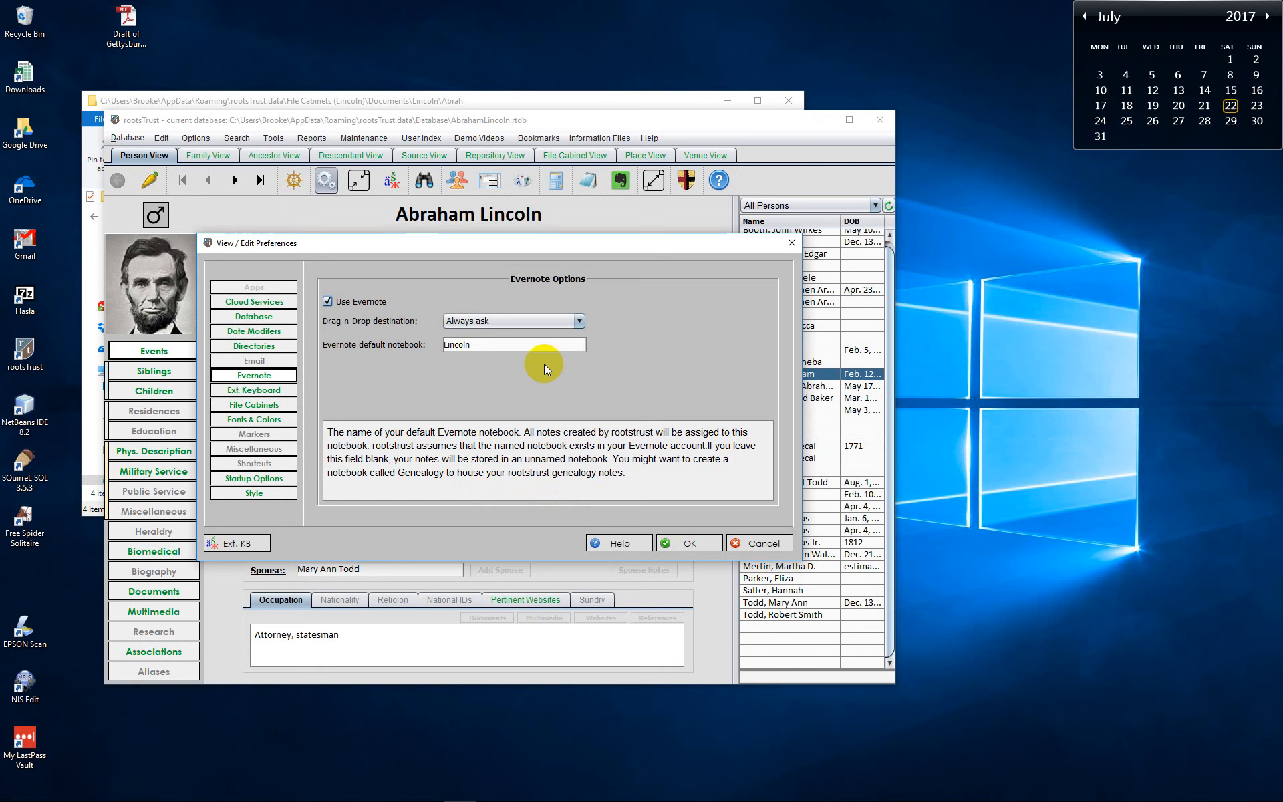
mouse_move(511, 327)
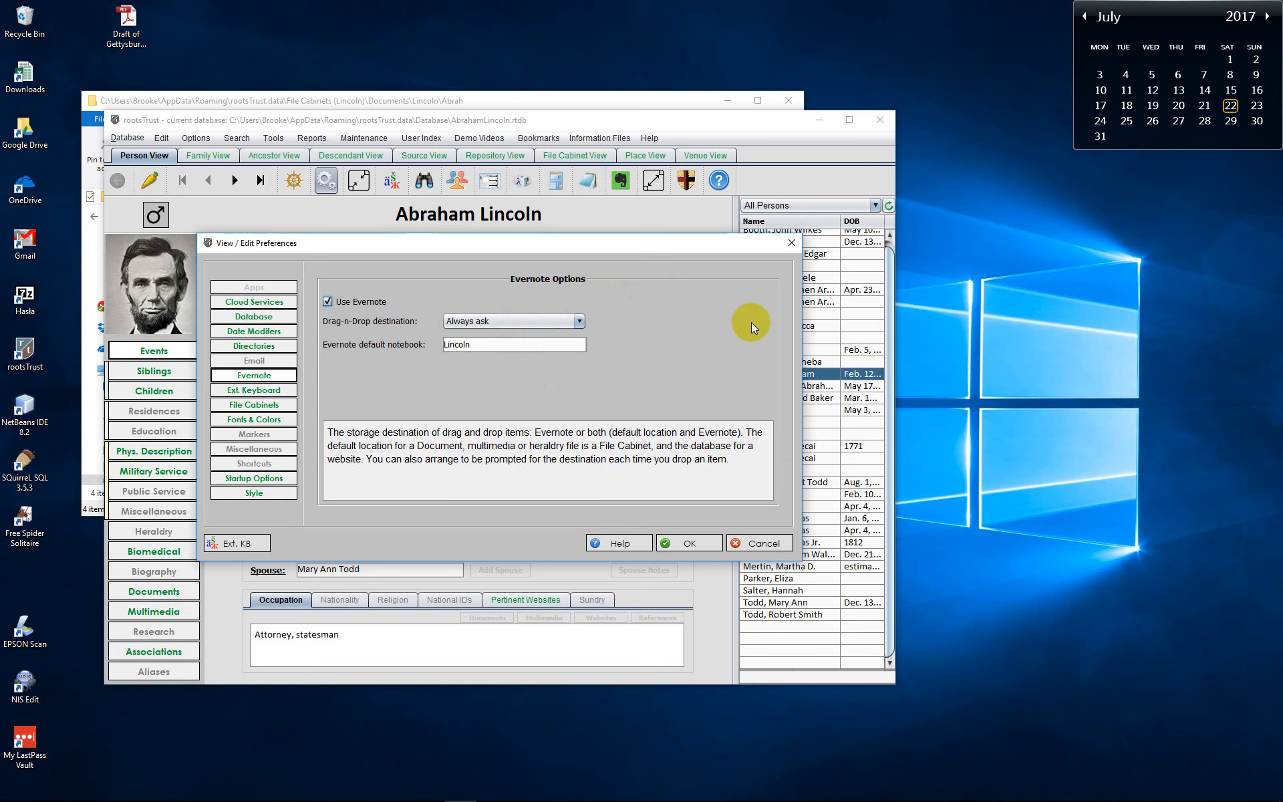
mouse_move(587, 354)
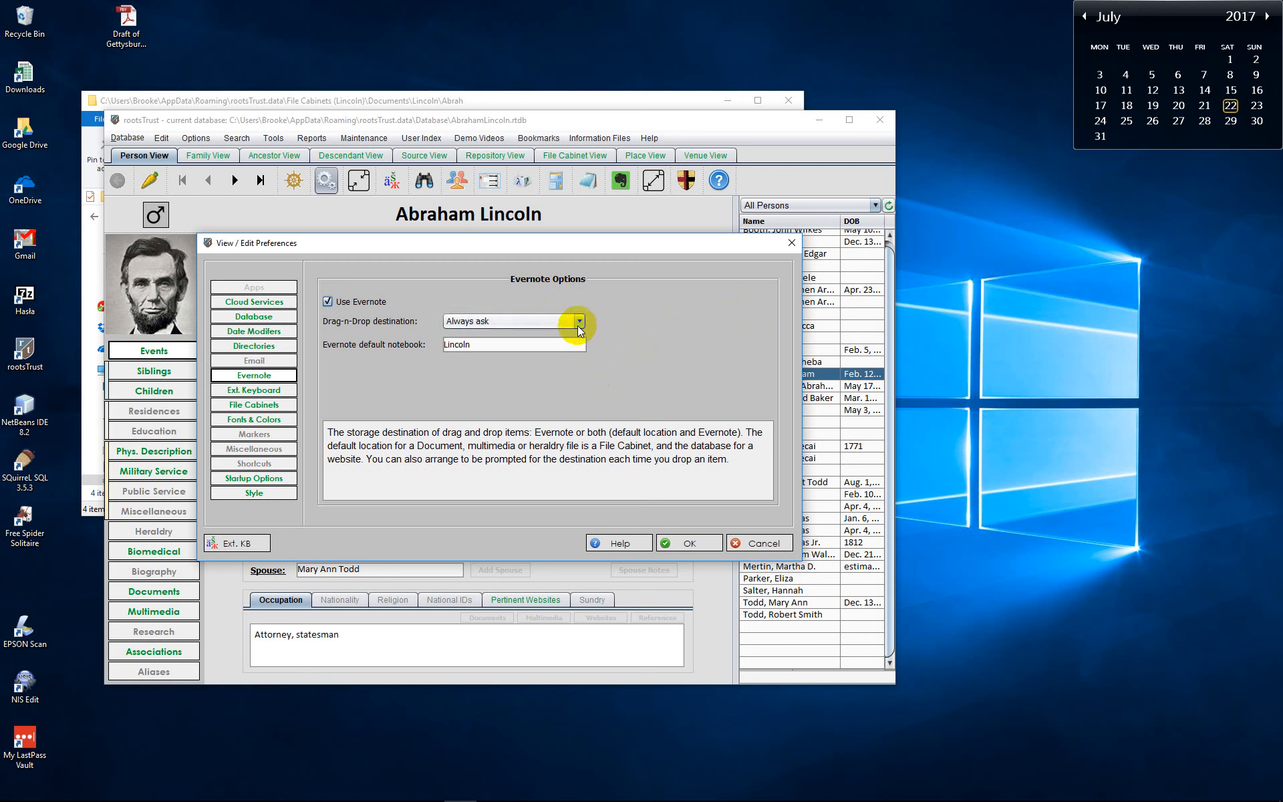
click(580, 324)
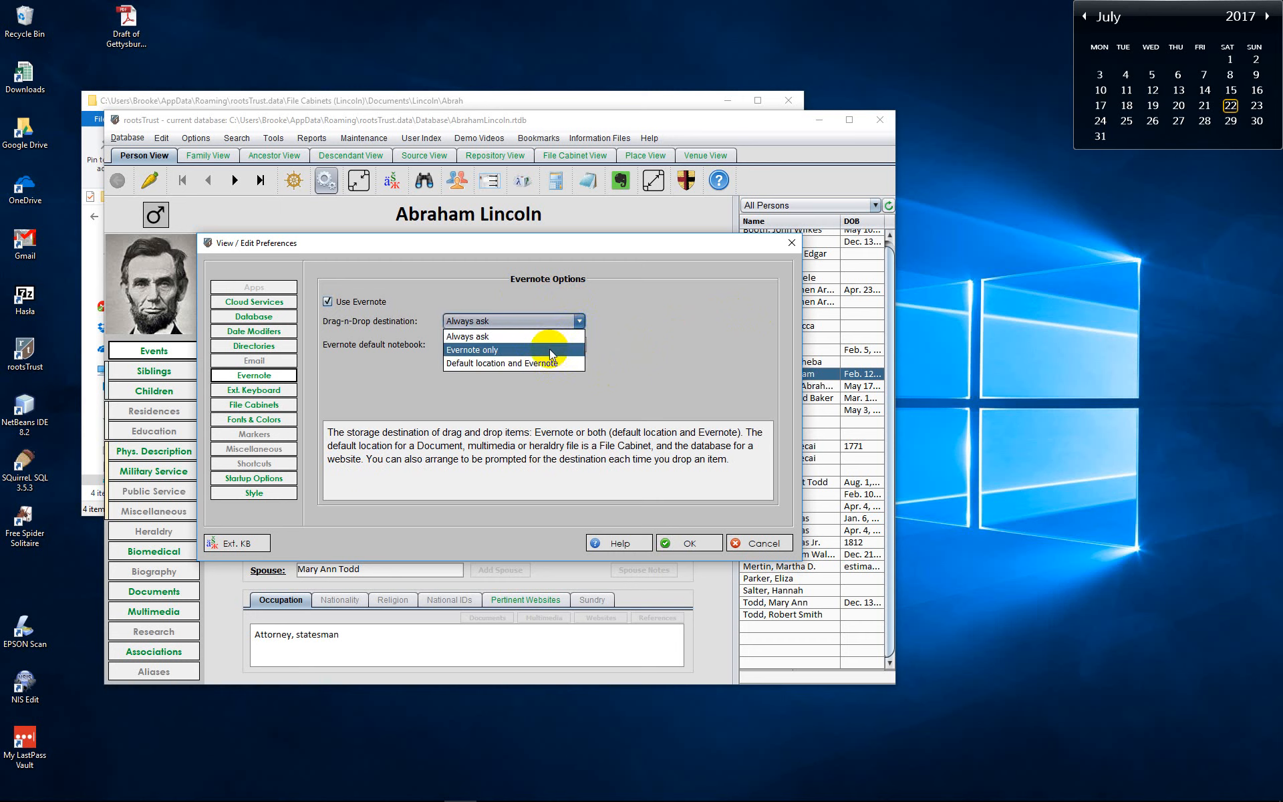
click(632, 316)
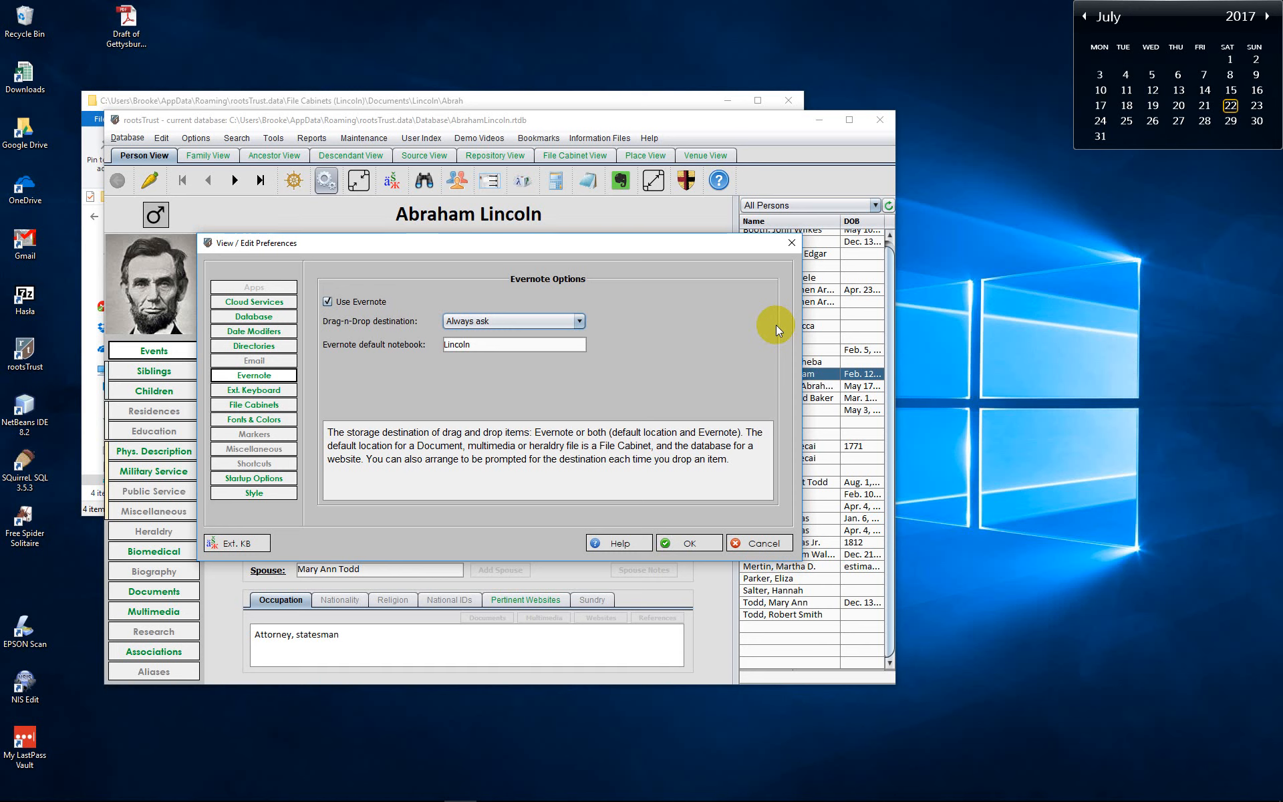
click(691, 543)
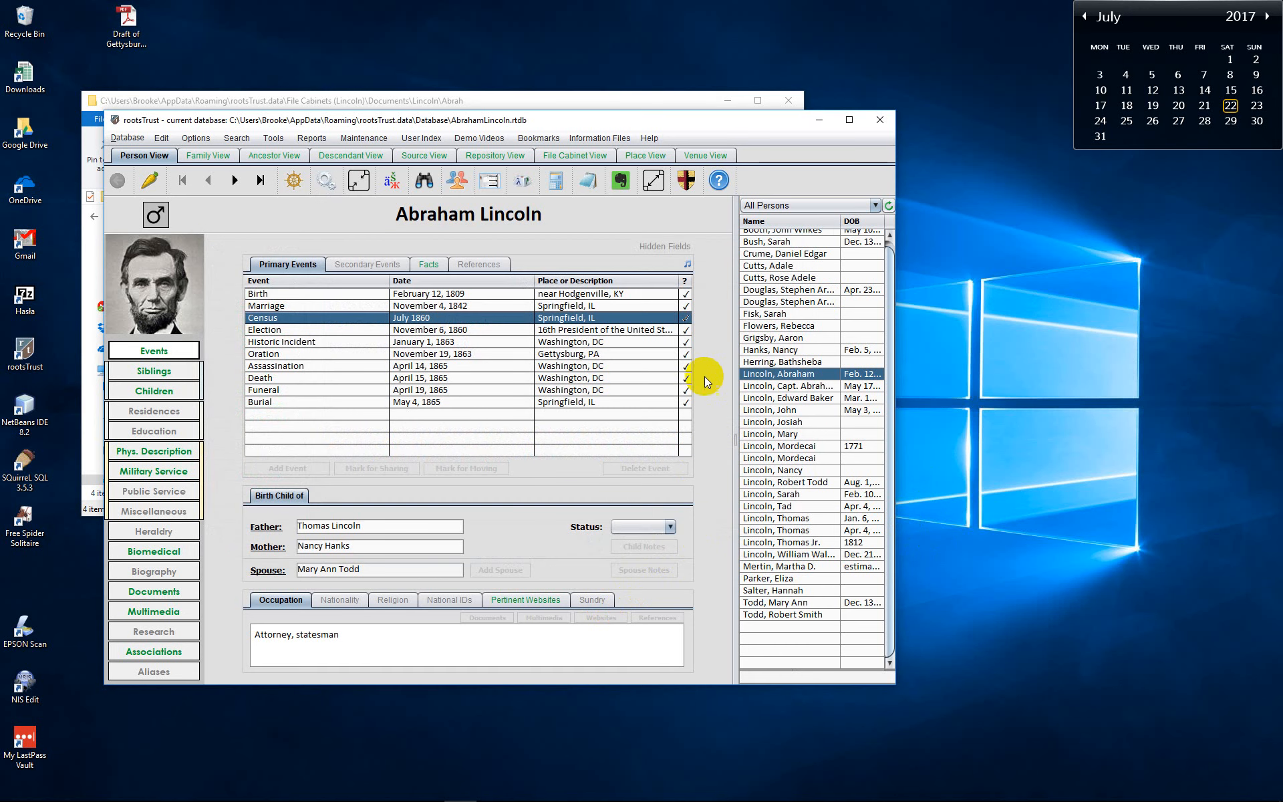
View Abraham Lincoln's notes in Evernote and the files in his File Cabinet documents folder, and return to his person record.
click(626, 193)
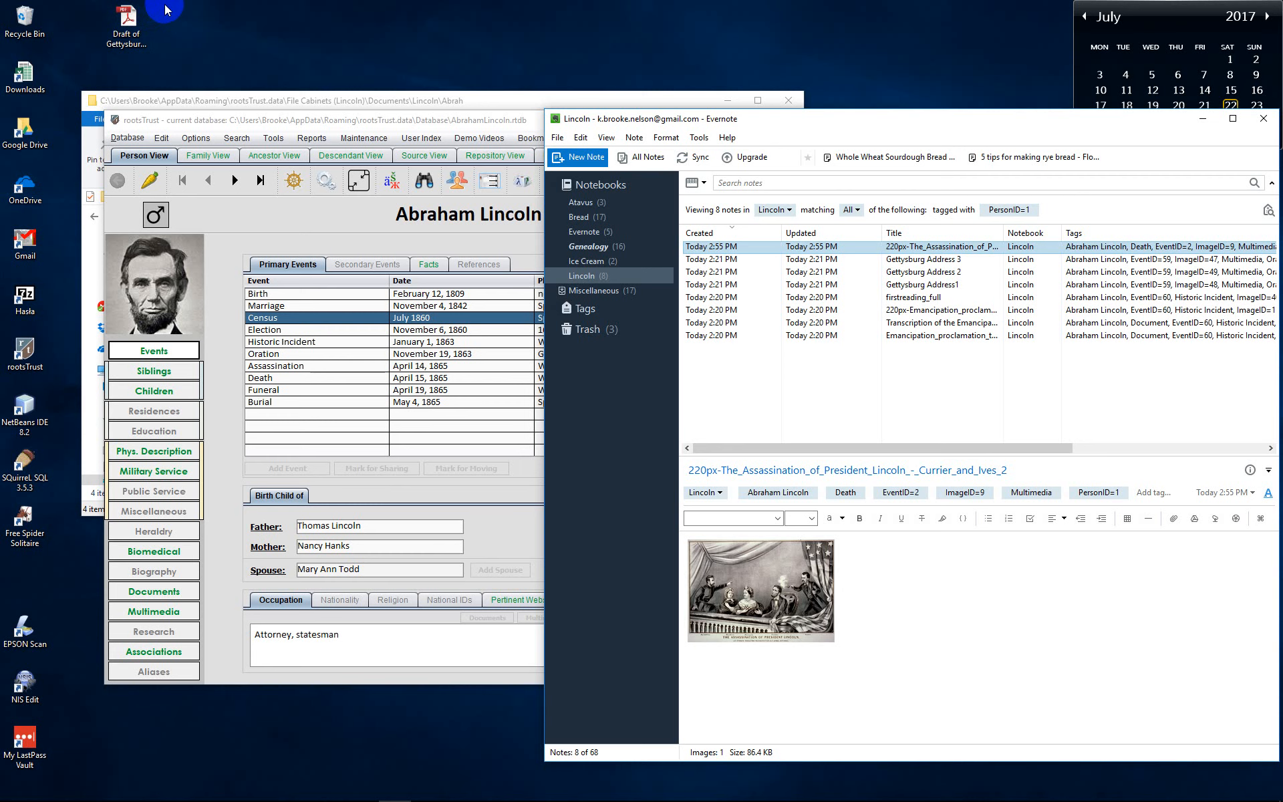
click(250, 100)
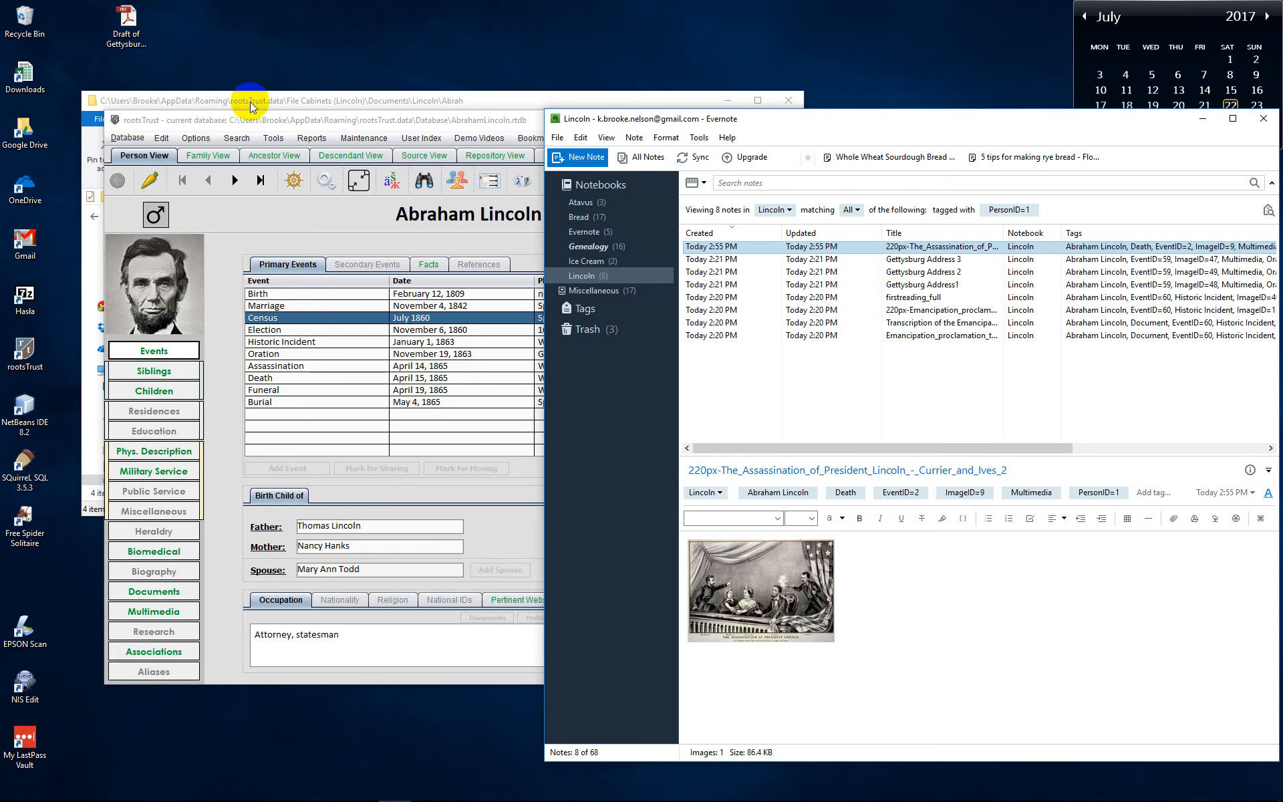
click(378, 390)
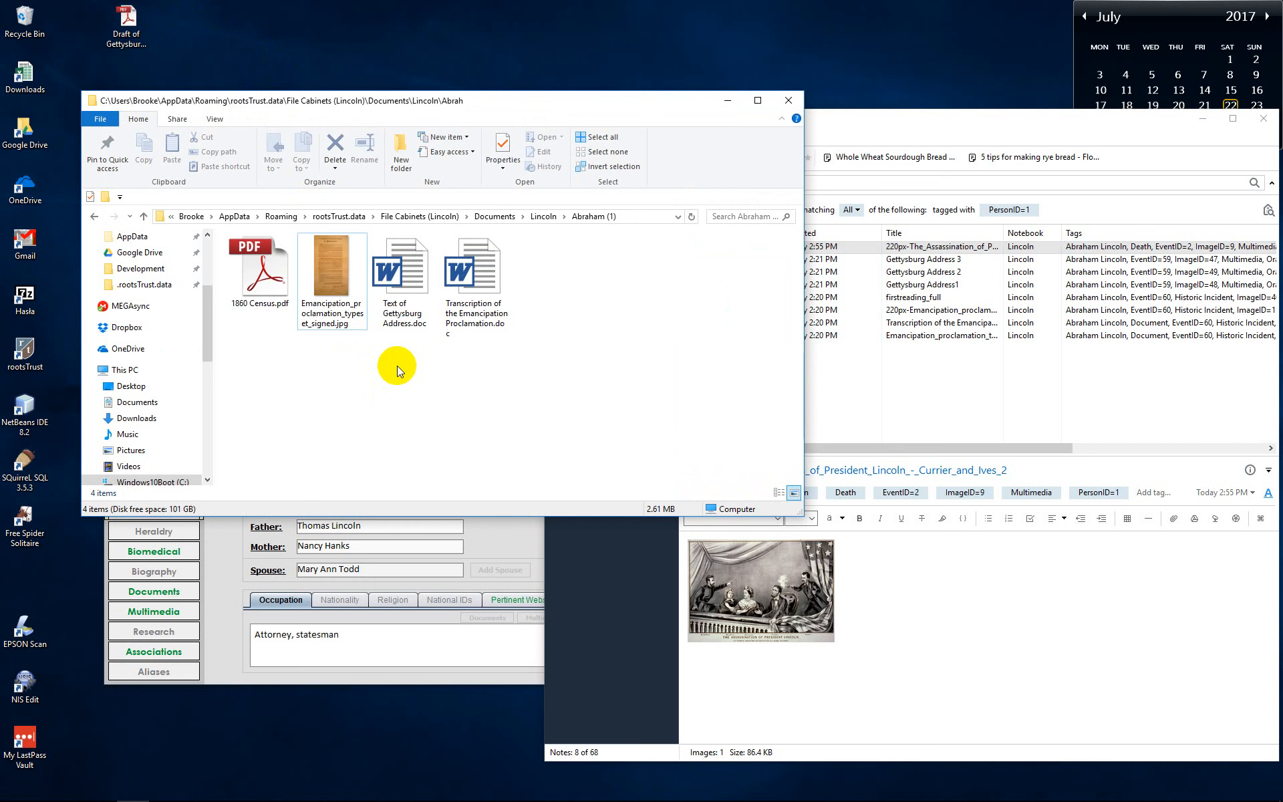
click(474, 652)
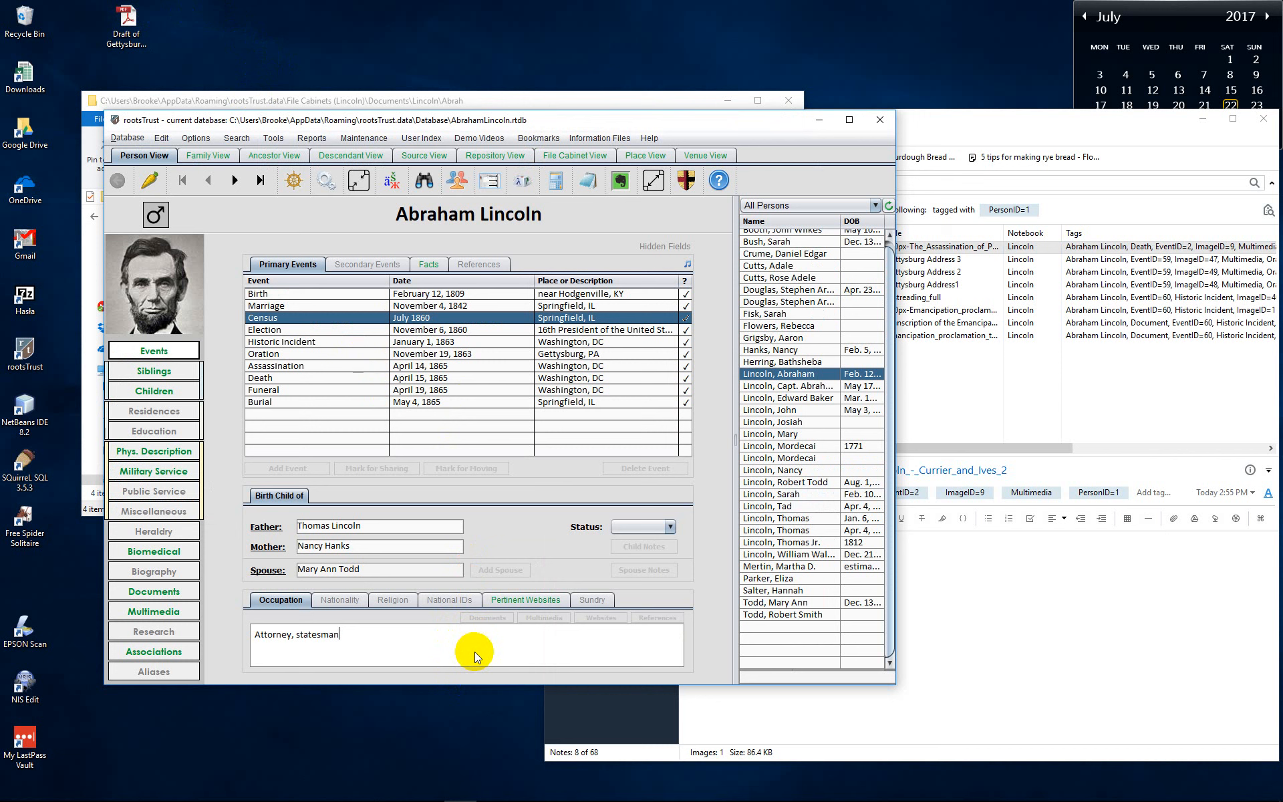
Open Abraham Lincoln's Oration event of November 19, 1863 and examine the Evernote notes tagged for that event.
click(266, 356)
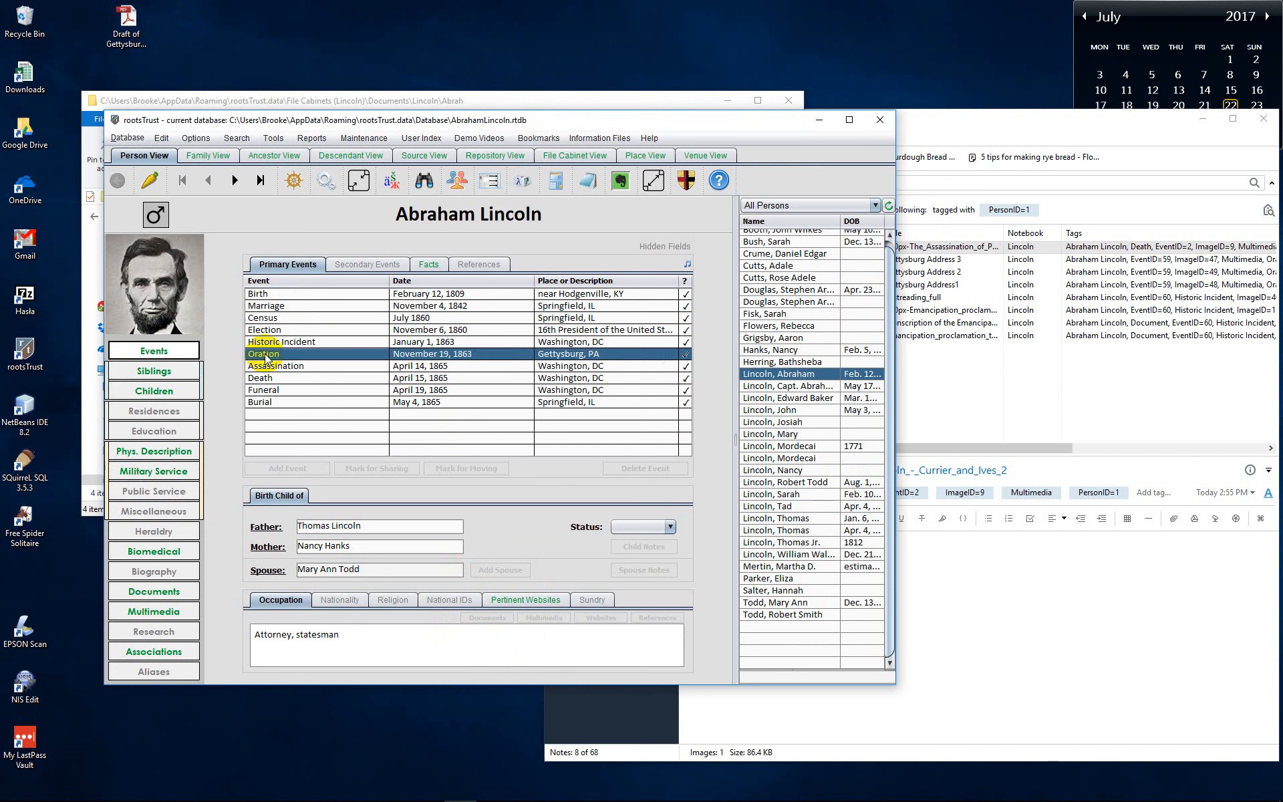
double_click(266, 358)
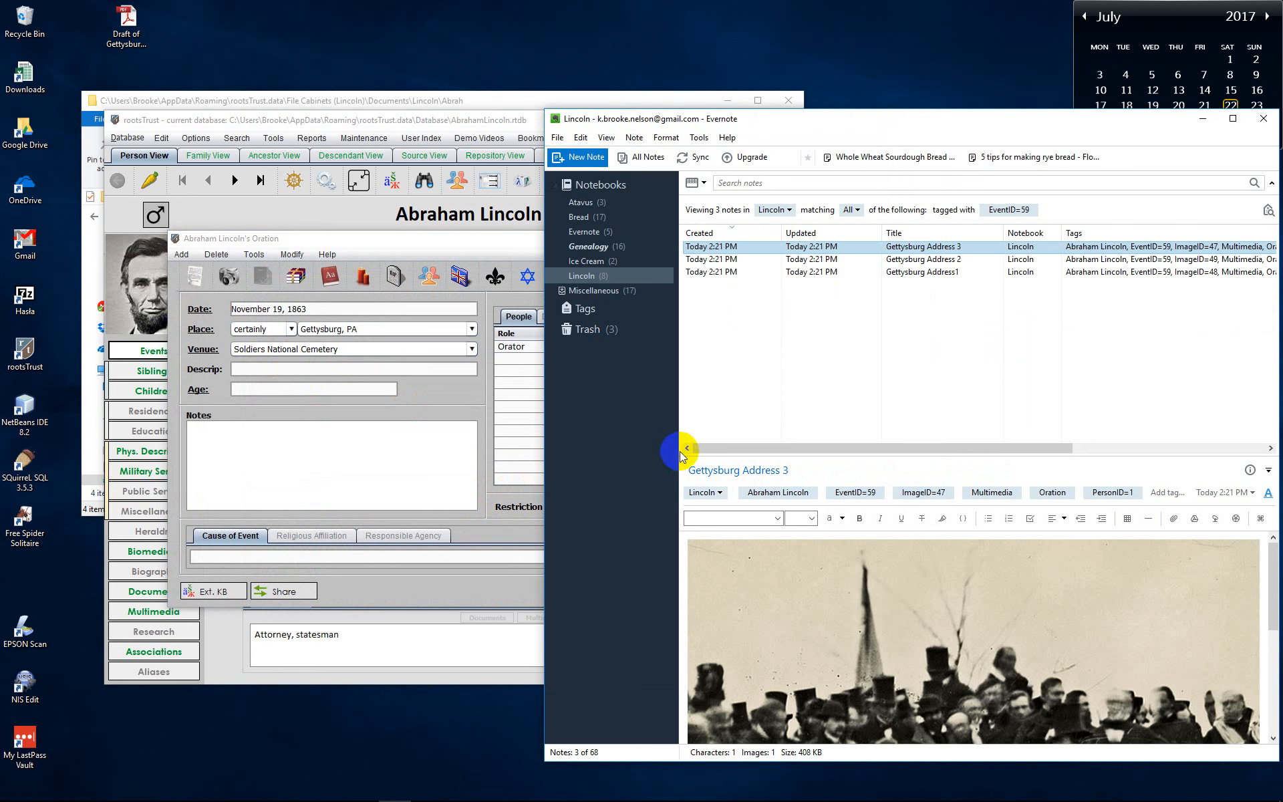
click(383, 373)
mouse_move(760, 301)
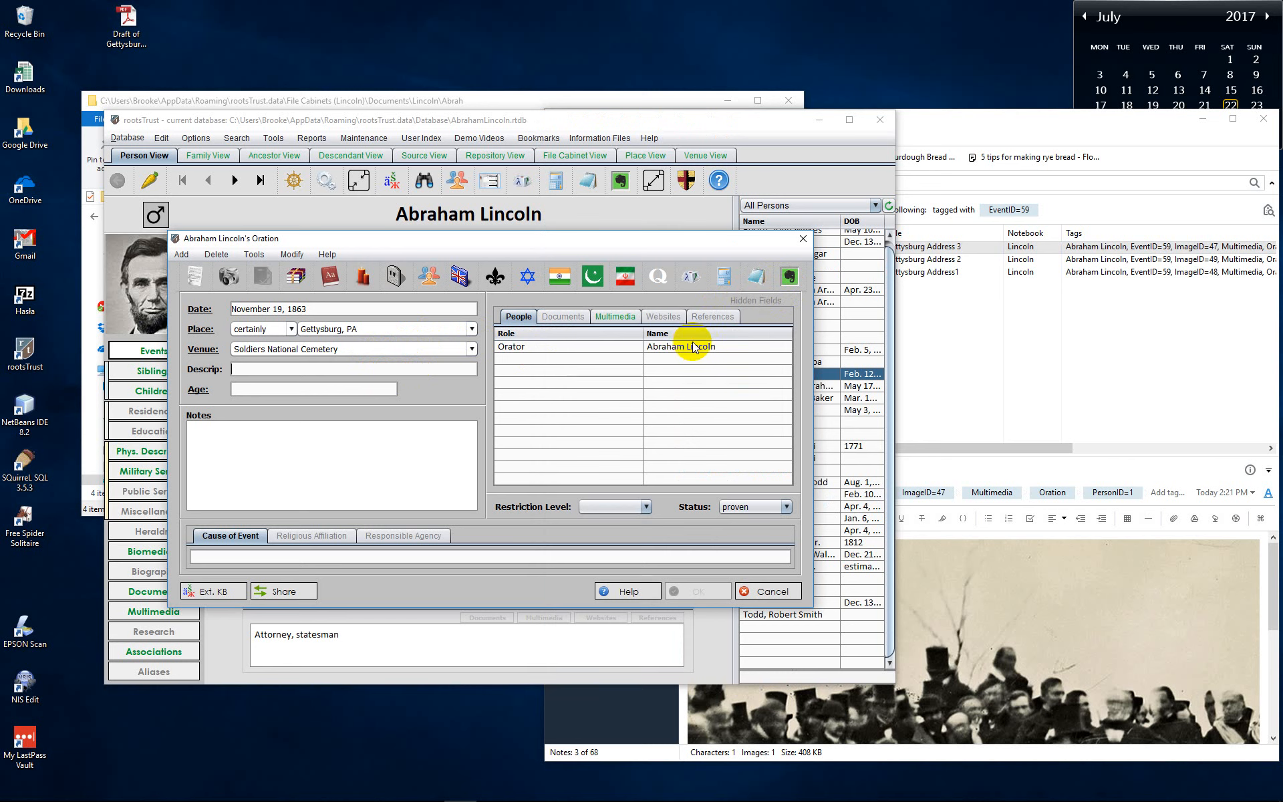
click(1105, 131)
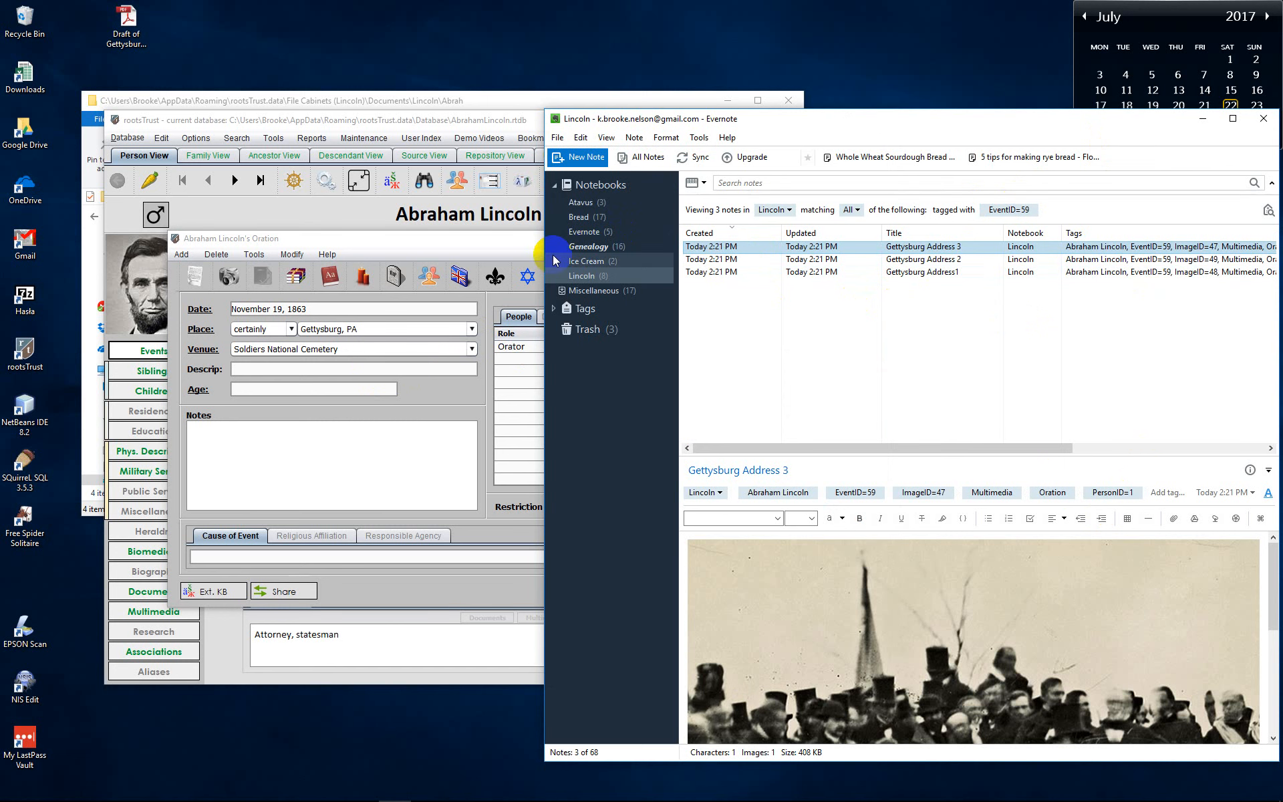
click(517, 245)
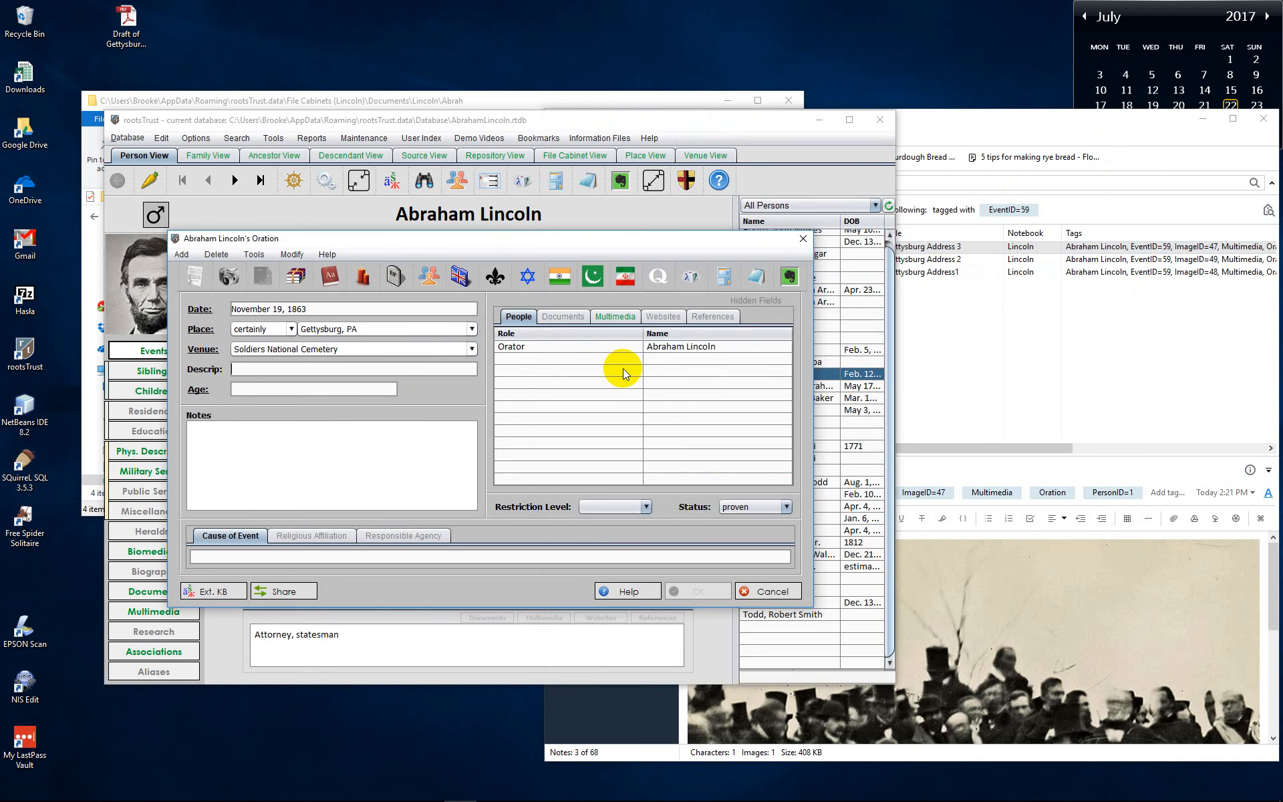
Add the desktop file Draft of Gettysburg Address to the Oration event's documents, storing it in File Cabinet plus Evernote.
click(567, 317)
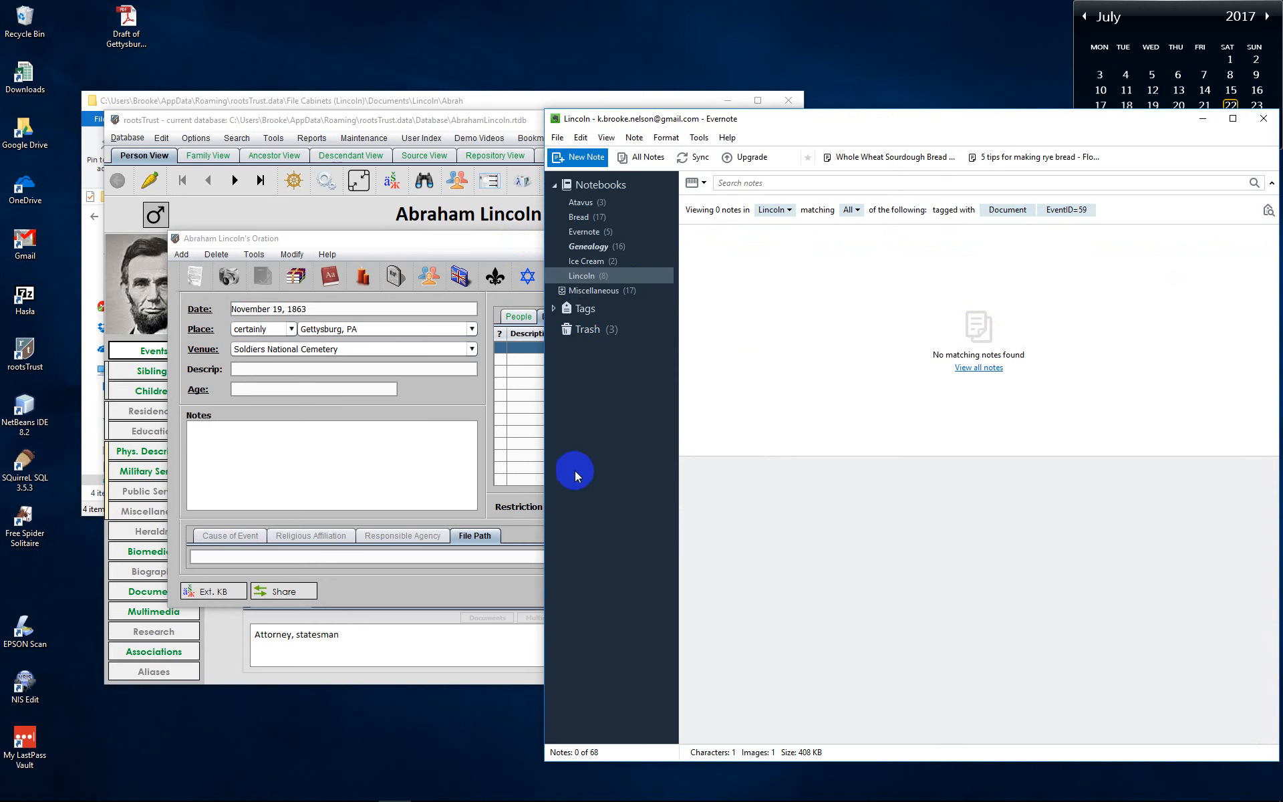
click(508, 436)
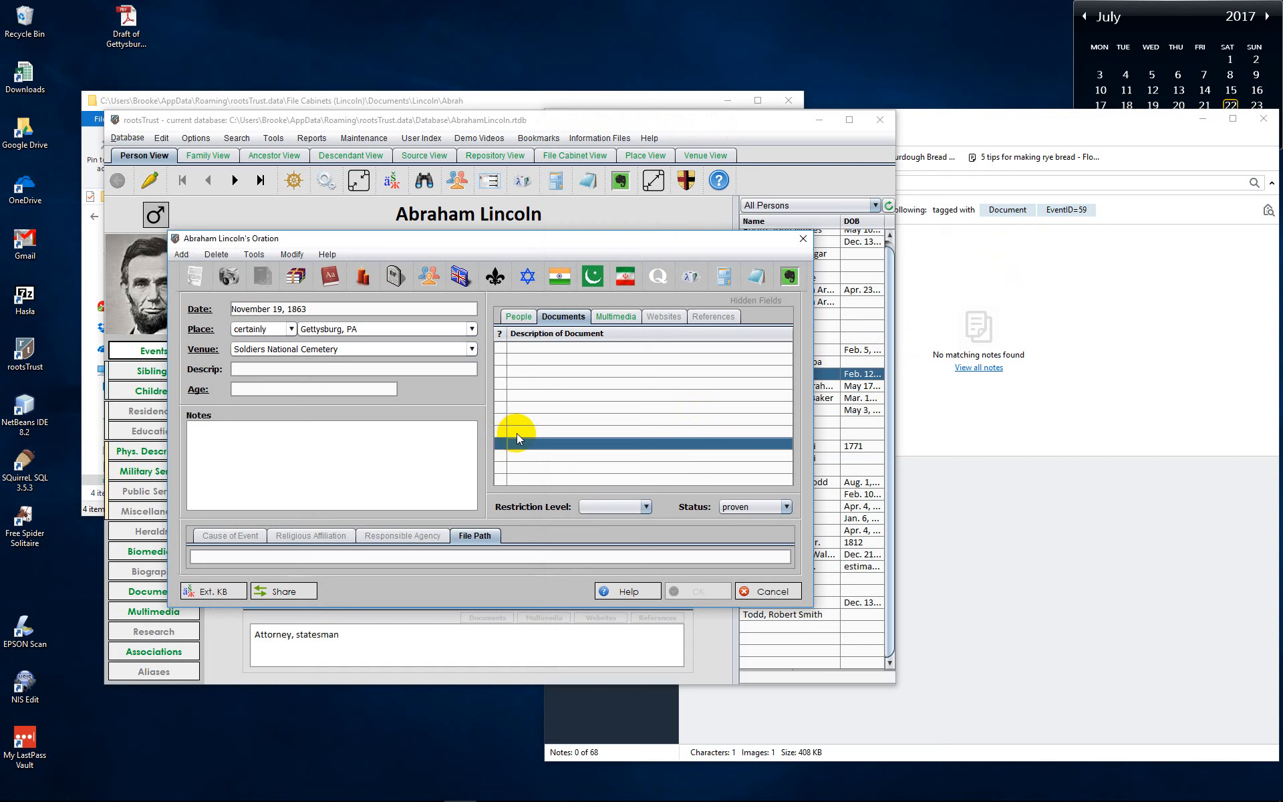
click(127, 22)
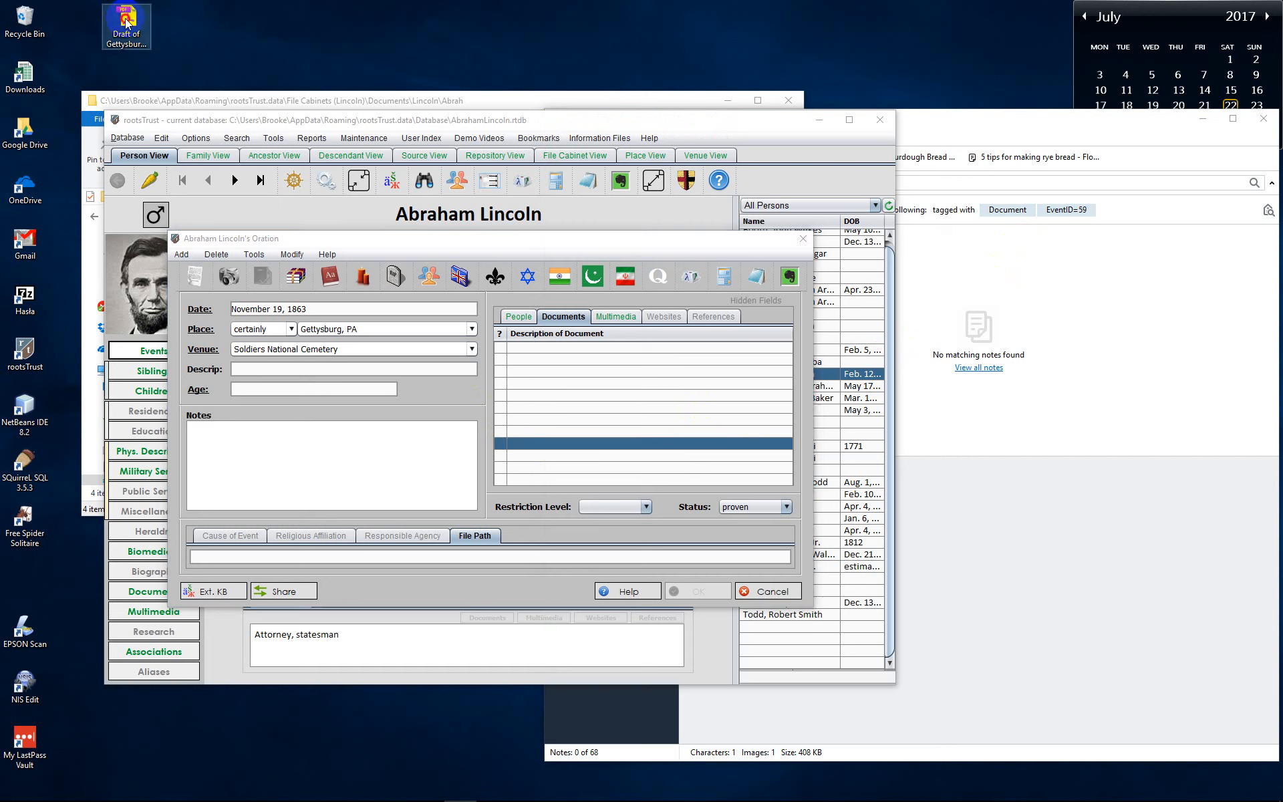
drag(126, 22, 625, 383)
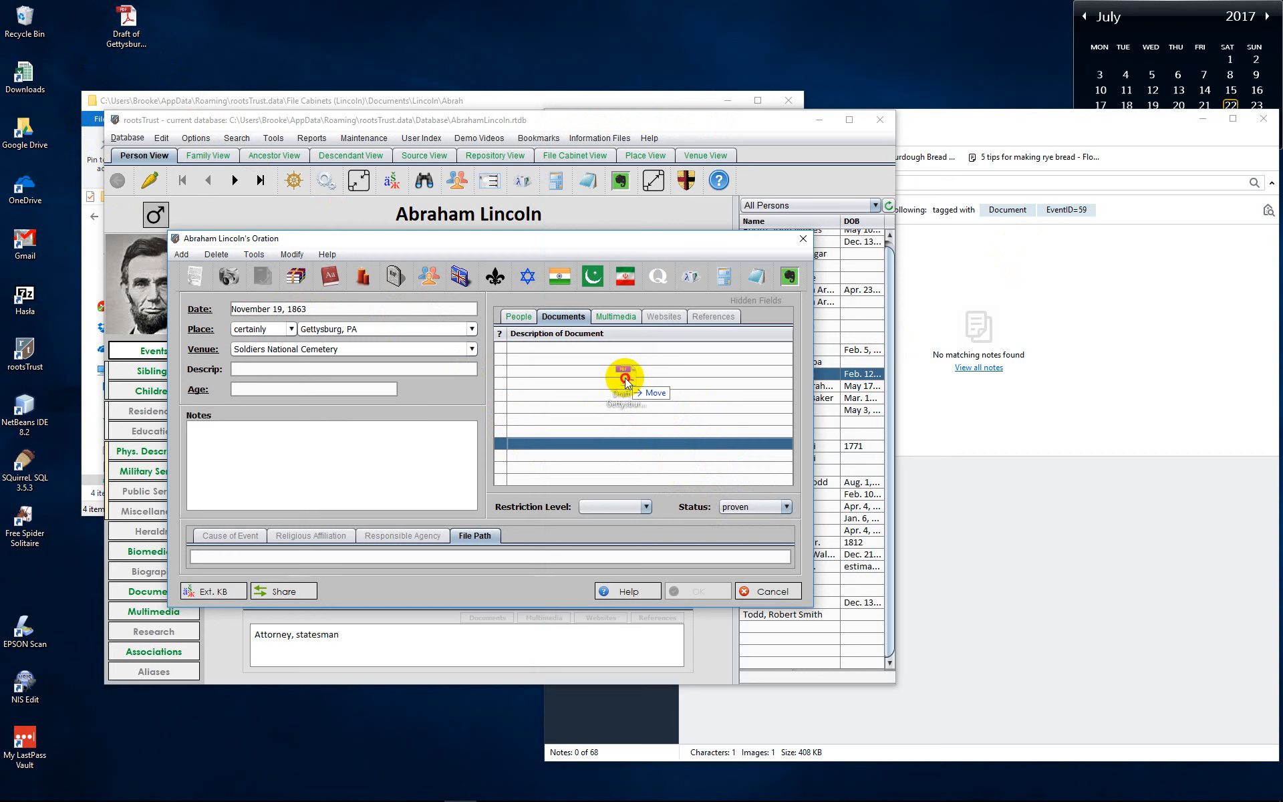
drag(624, 382, 625, 383)
key(ctrl)
drag(625, 378, 626, 381)
drag(626, 378, 625, 378)
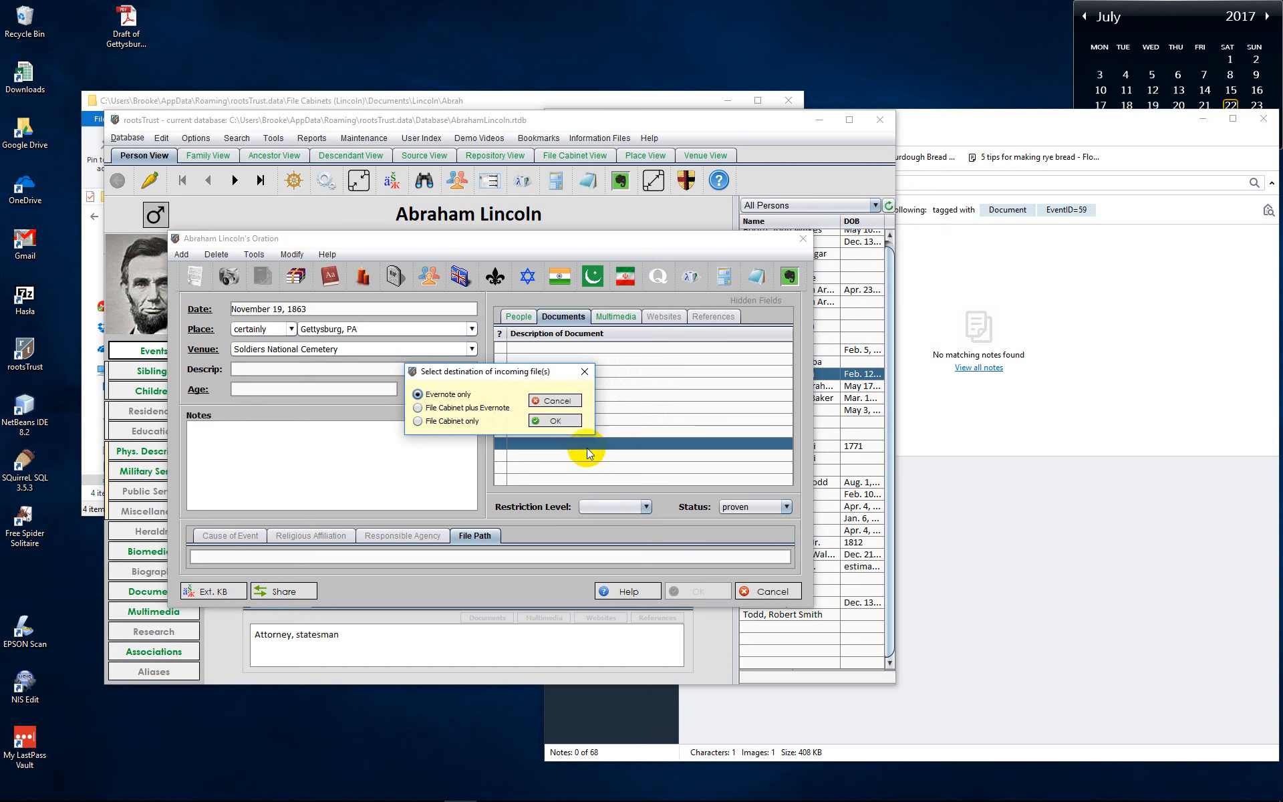
click(469, 409)
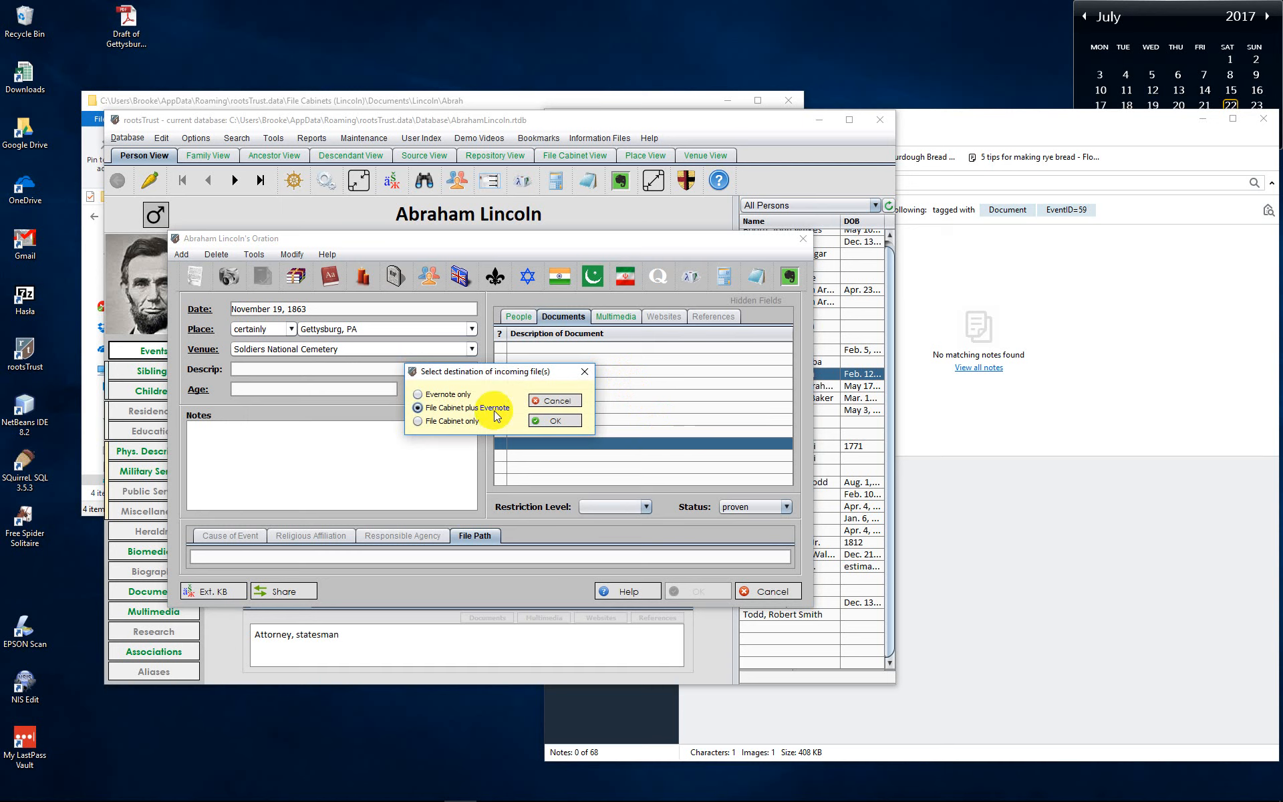
click(568, 423)
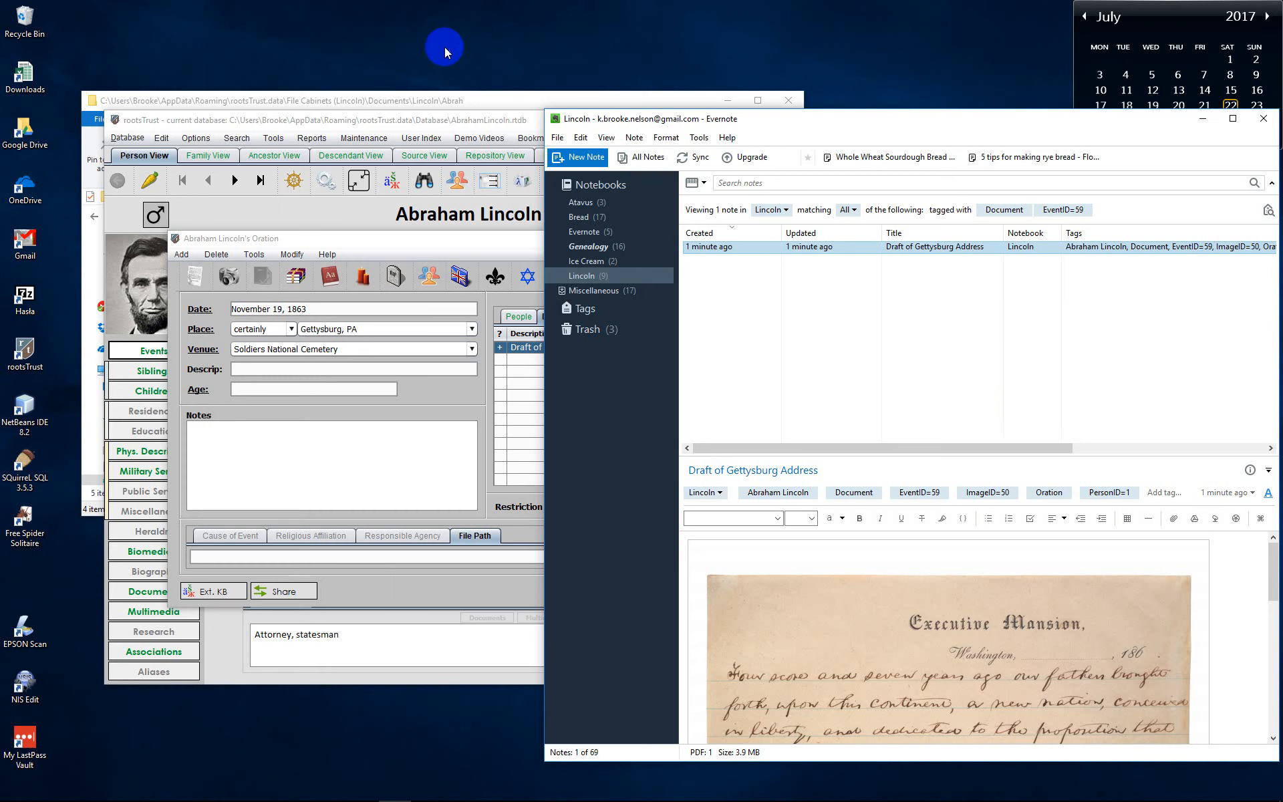
Check for Draft of Gettysburg Address.pdf in the Abraham (1) File Cabinet folder and return to the Oration event.
click(434, 93)
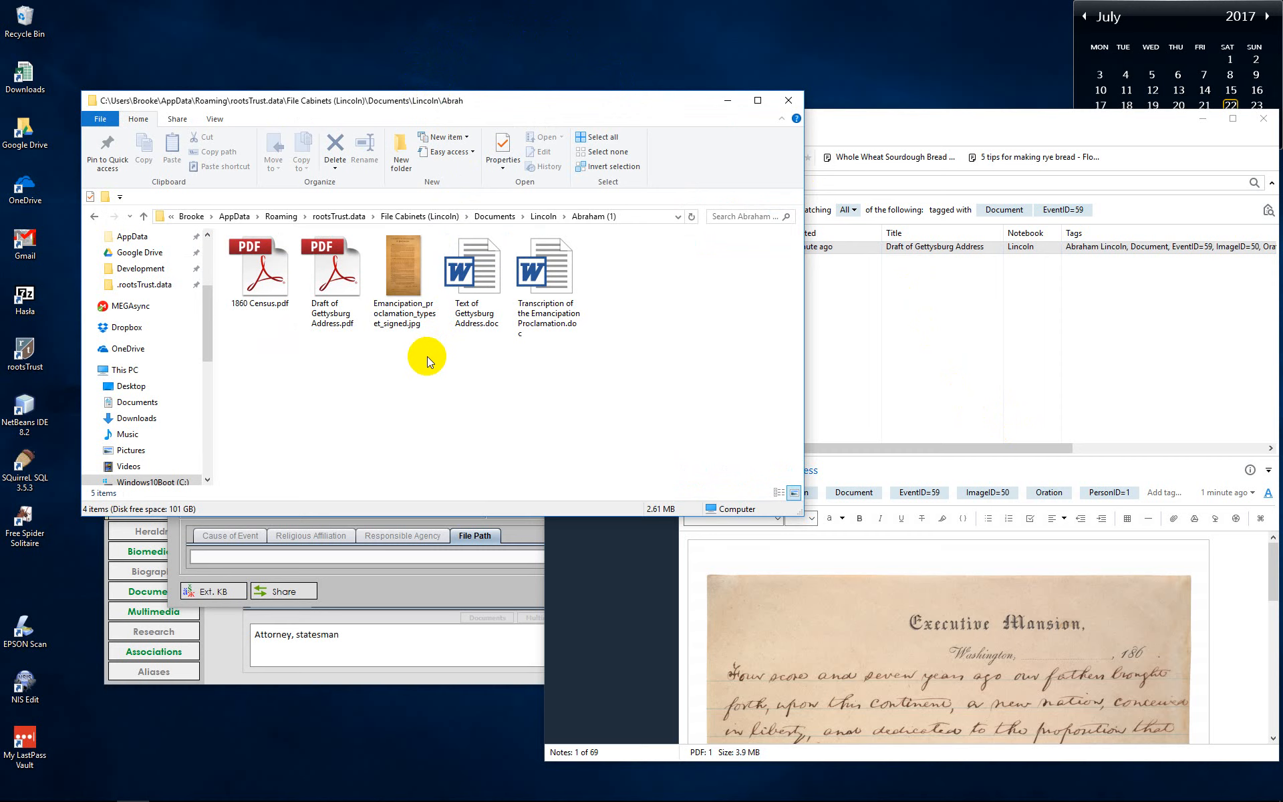
click(328, 283)
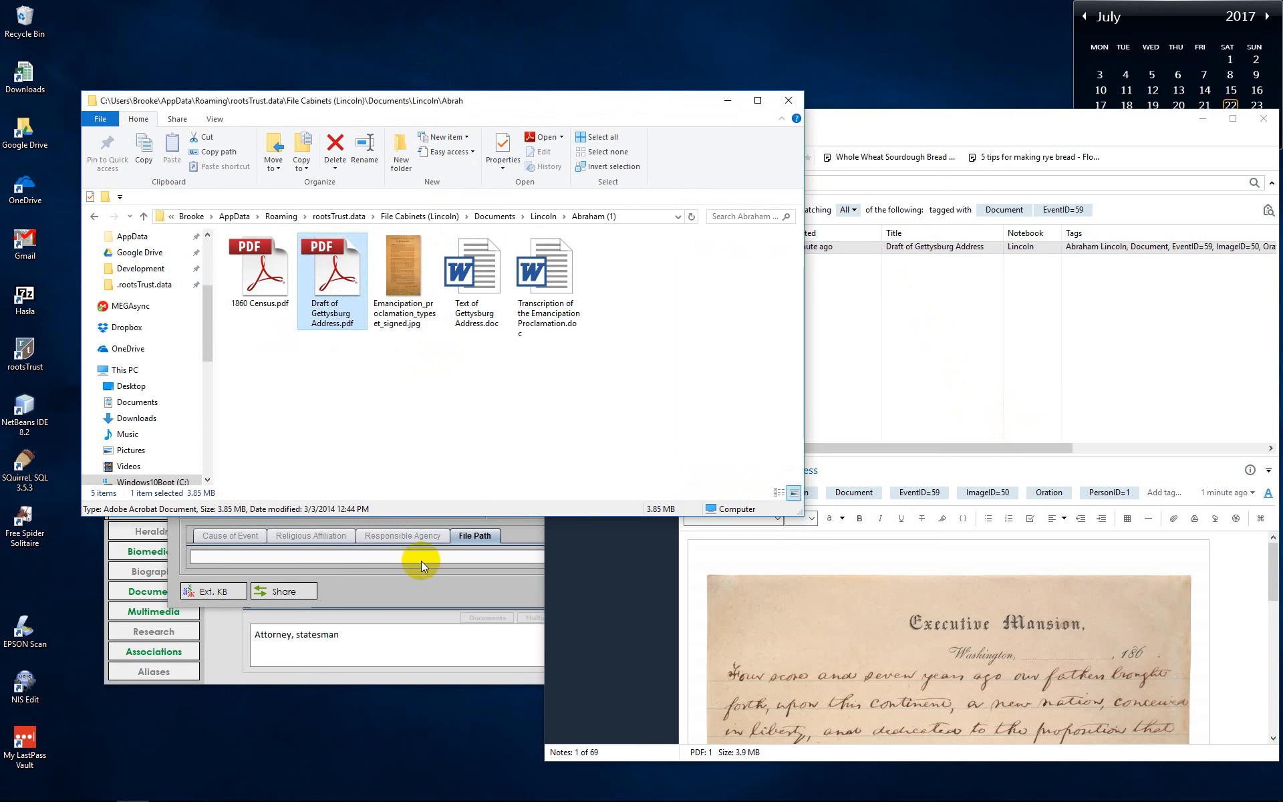
click(434, 584)
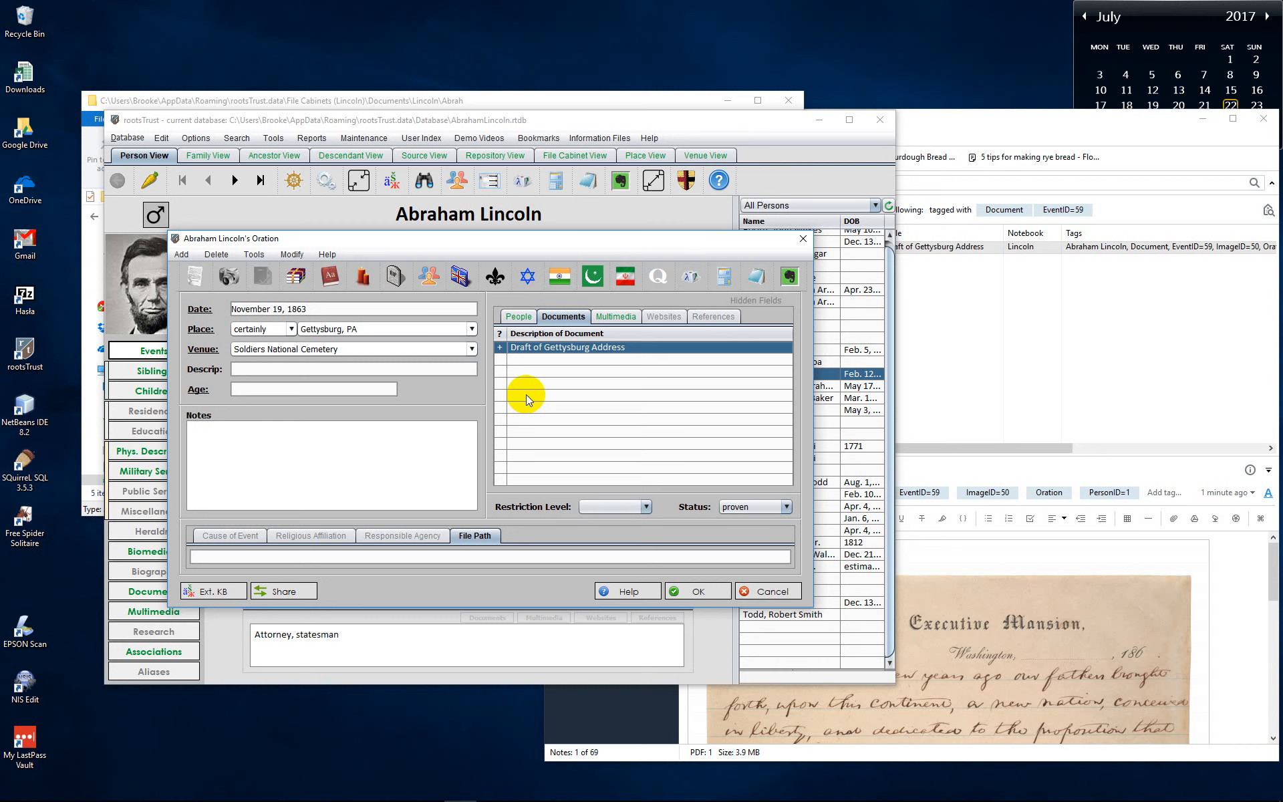
View the Evernote note linked to the Draft of Gettysburg Address document and the document's file path.
mouse_move(500, 334)
double_click(590, 351)
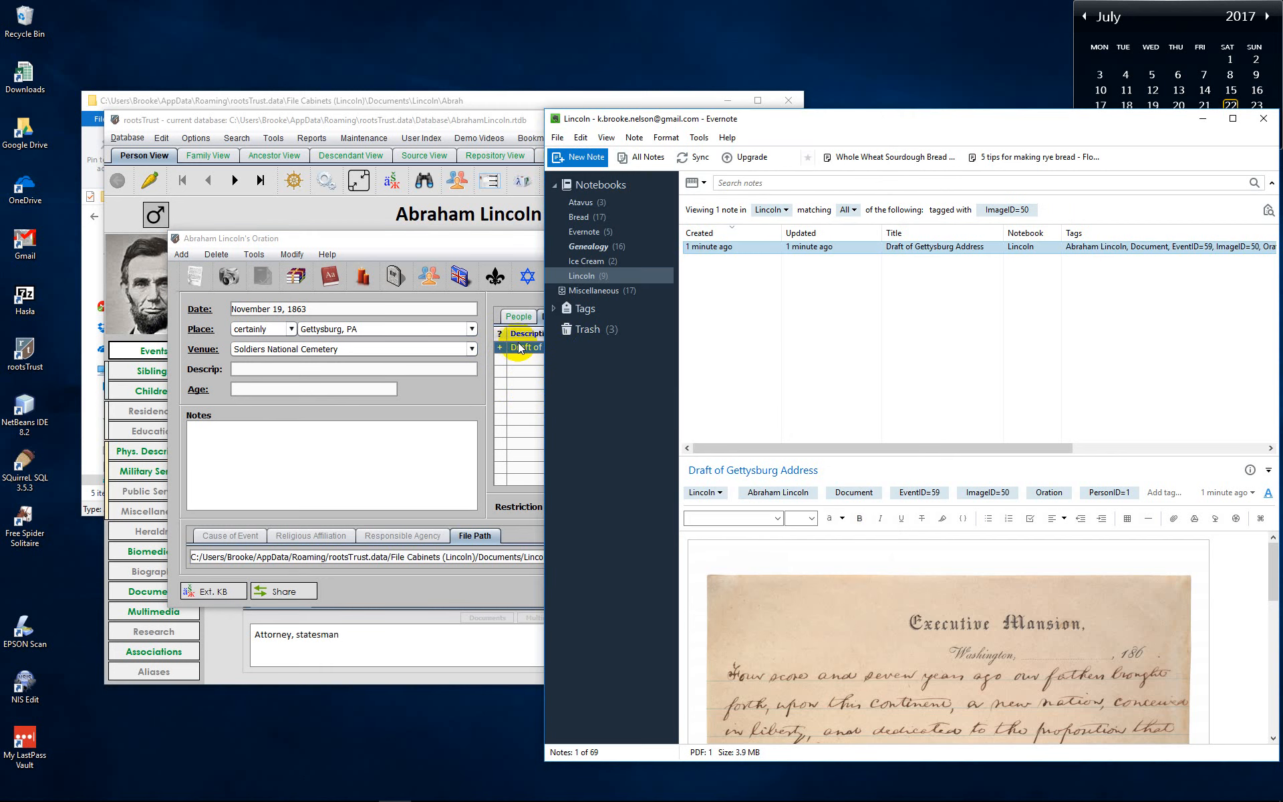
double_click(522, 347)
click(523, 364)
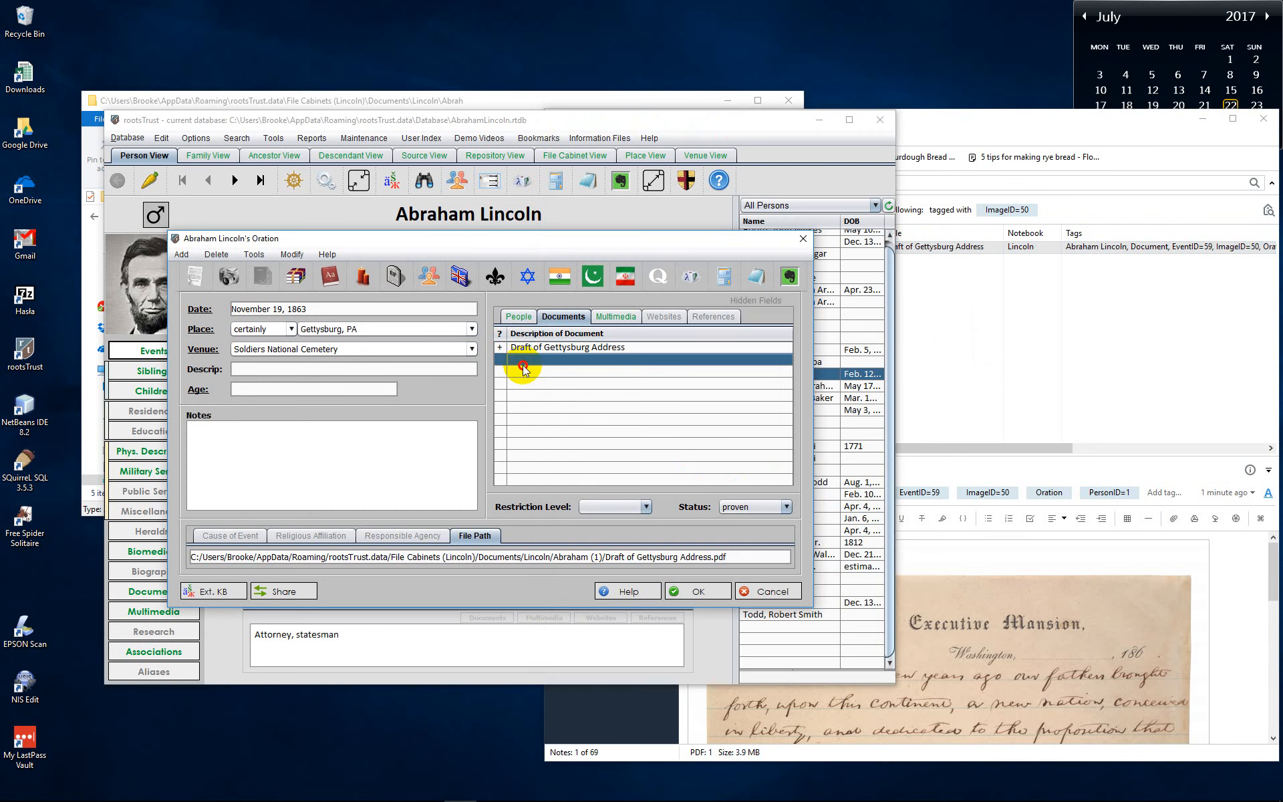
double_click(537, 348)
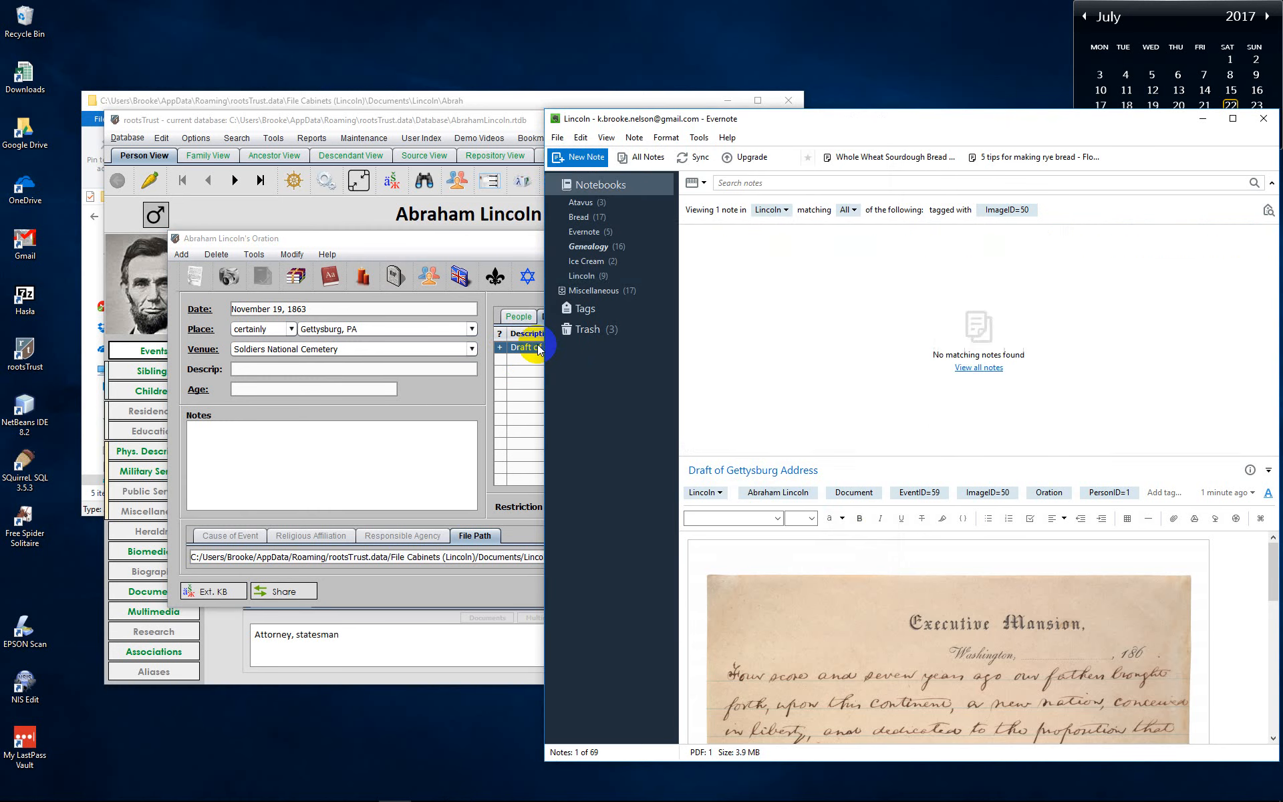
Detach the Draft of Gettysburg Address document from Evernote and move its note to the Evernote trash.
right_click(539, 349)
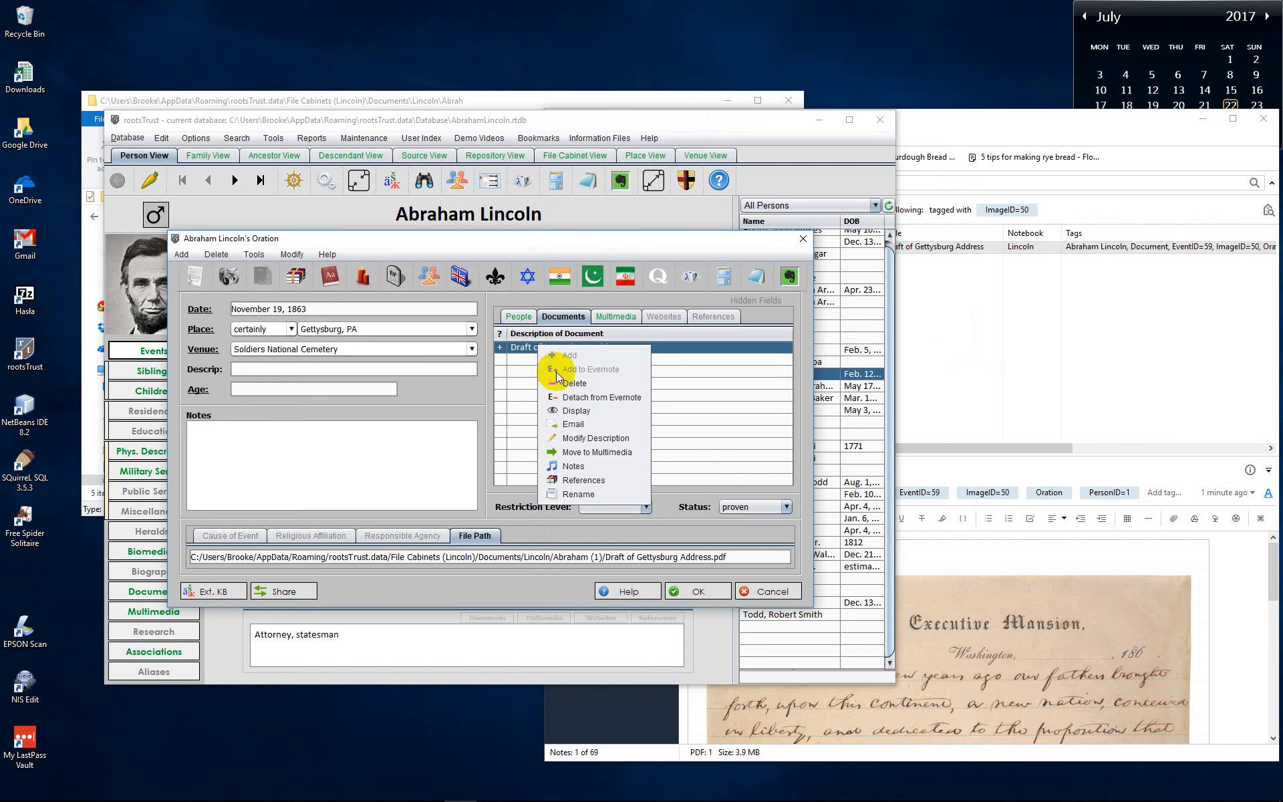
click(588, 398)
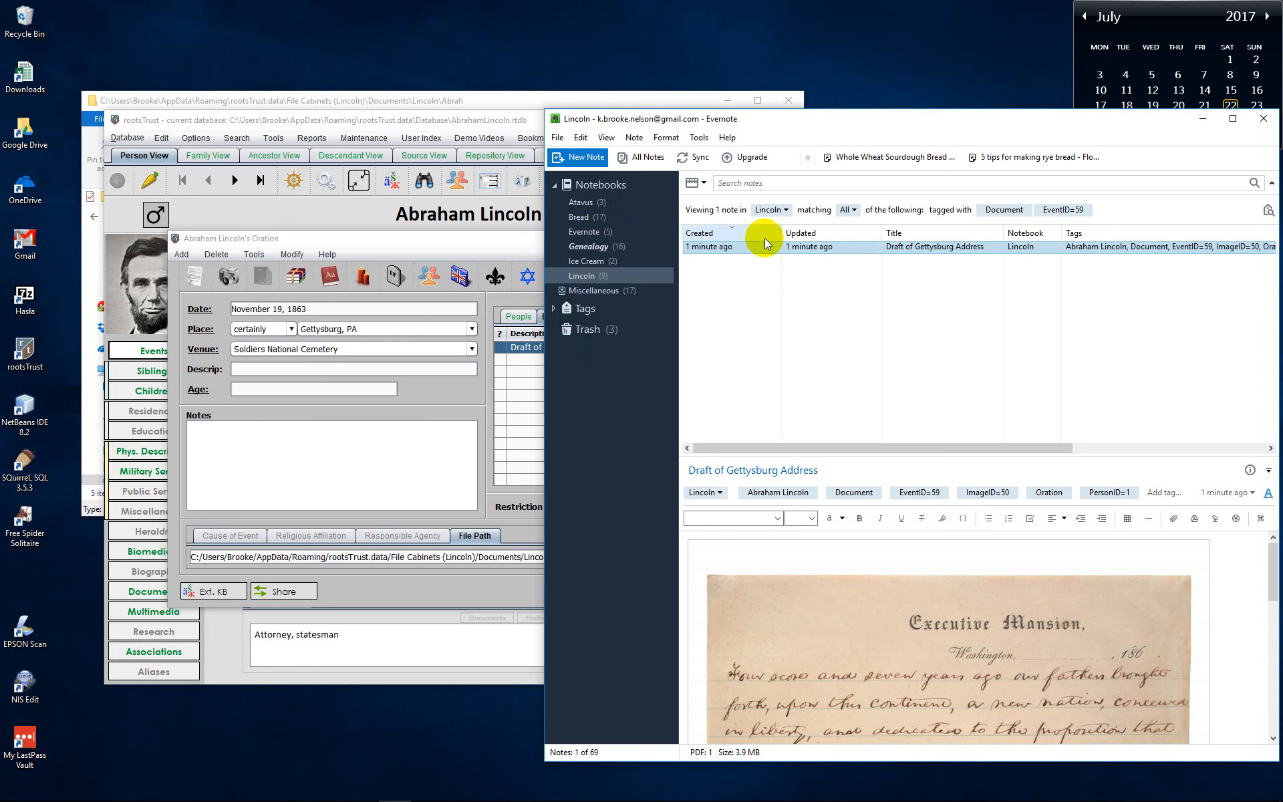
right_click(712, 251)
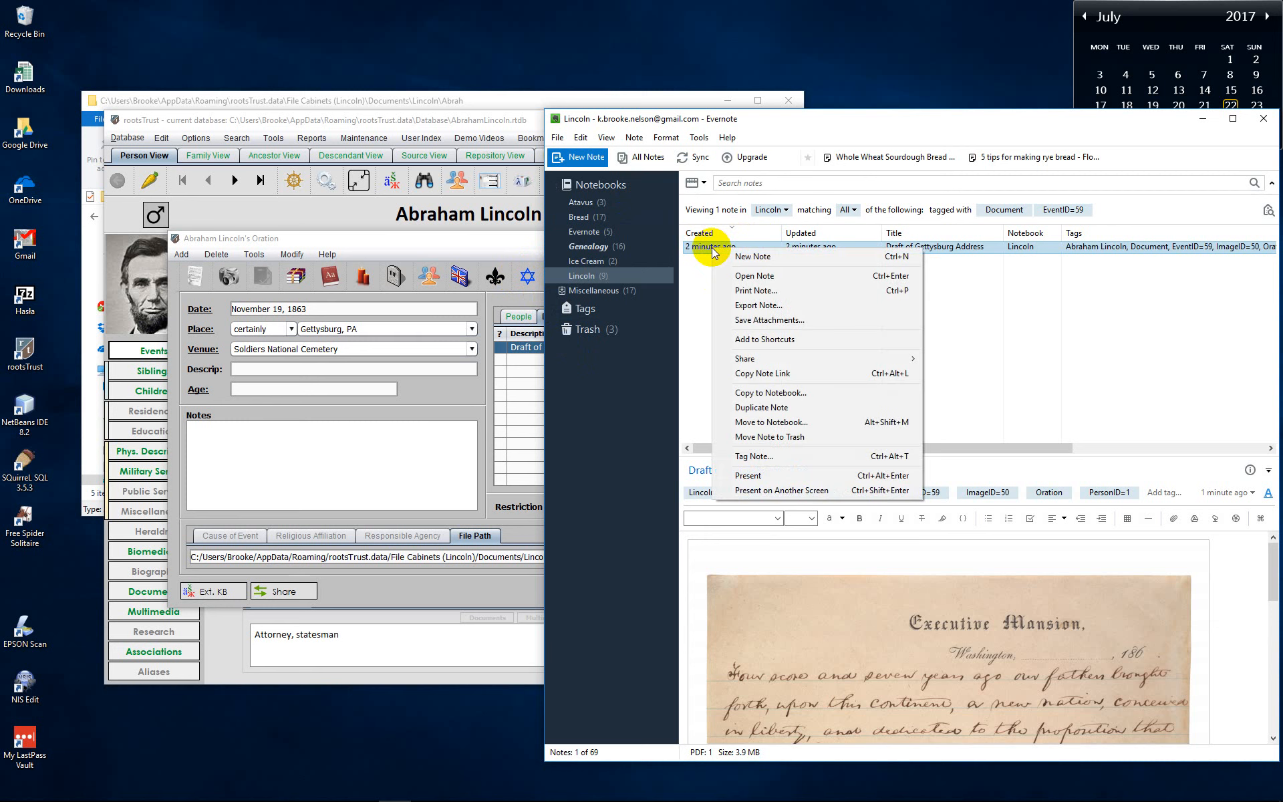
click(775, 437)
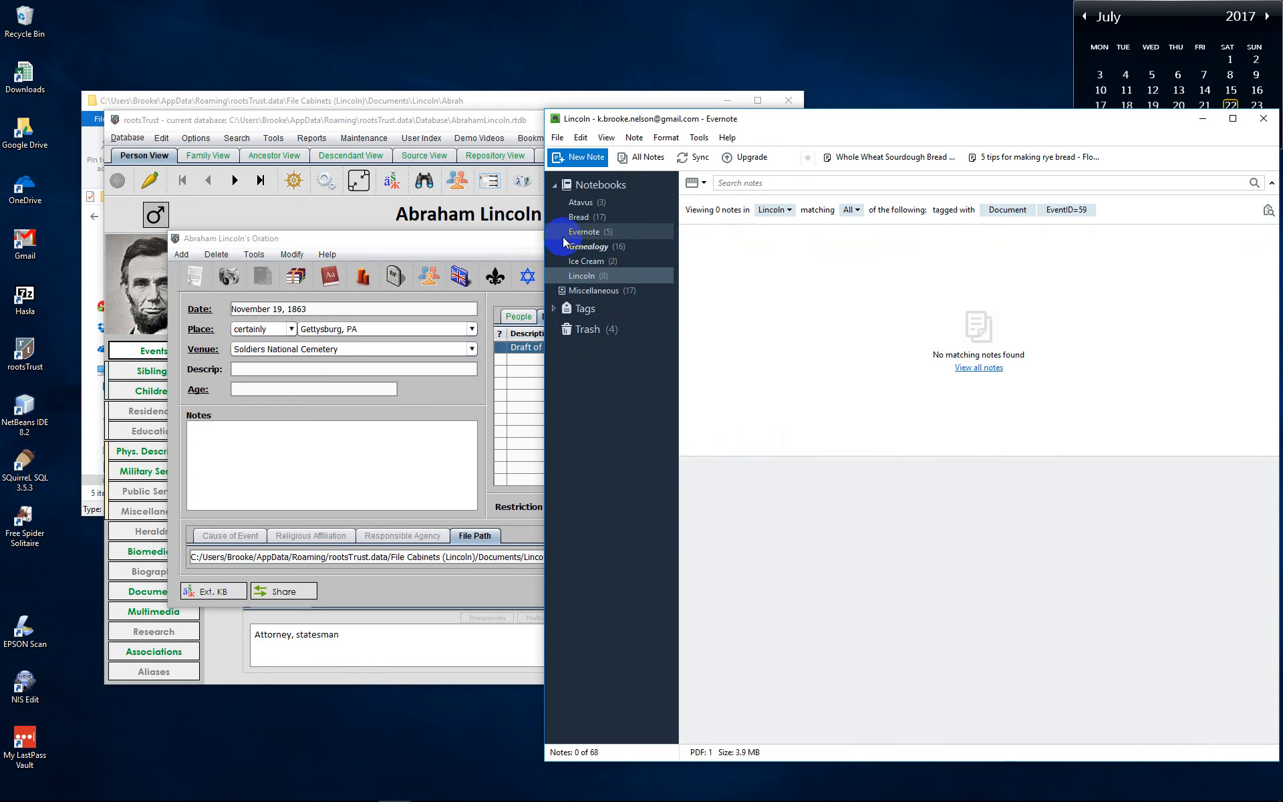
Delete the Draft of Gettysburg Address document from the Oration event's documents and confirm unlinking it.
click(471, 243)
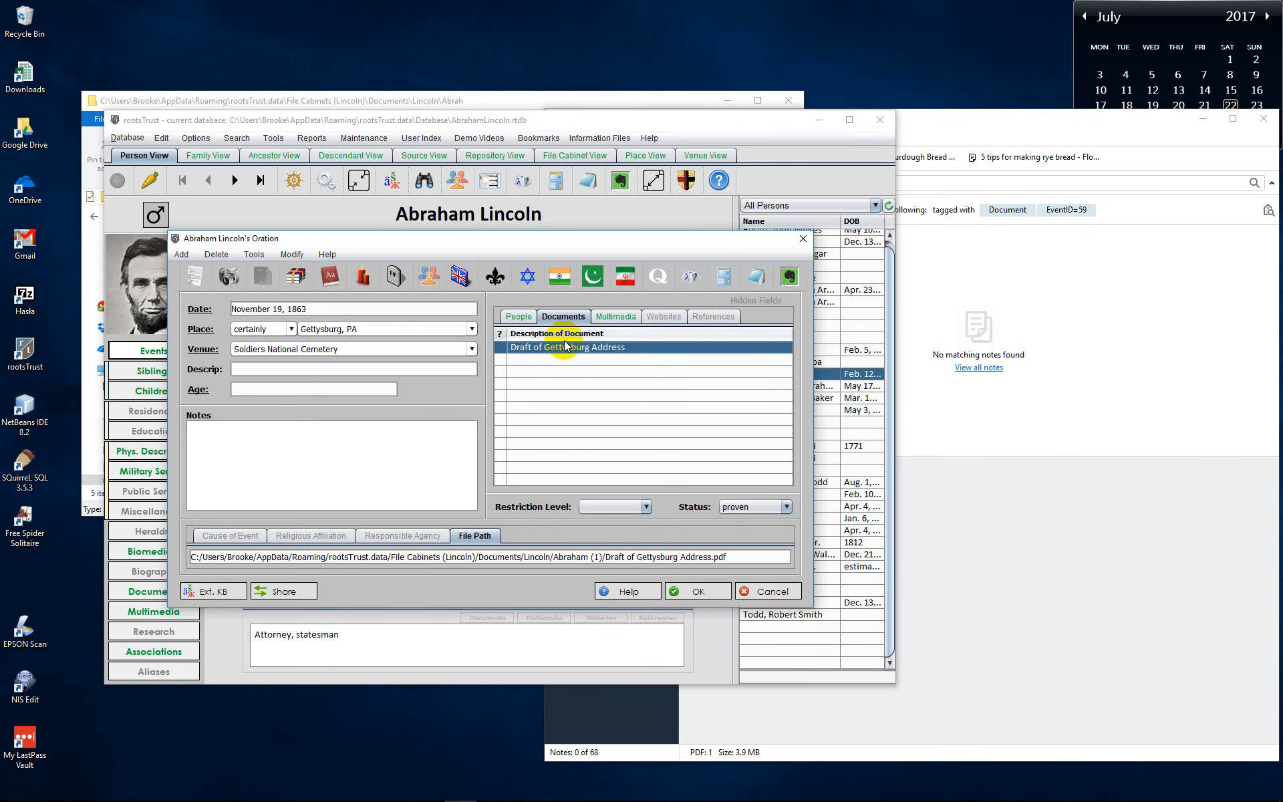
right_click(607, 348)
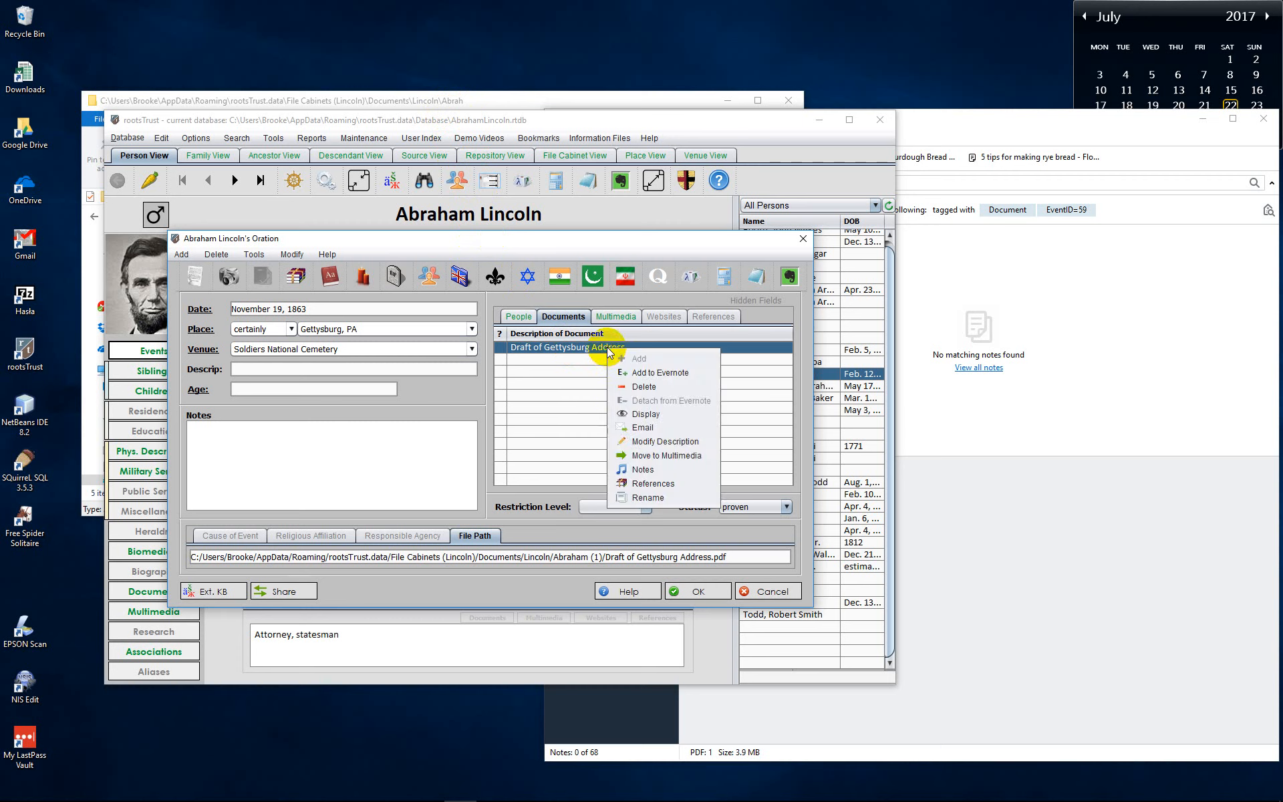
click(640, 389)
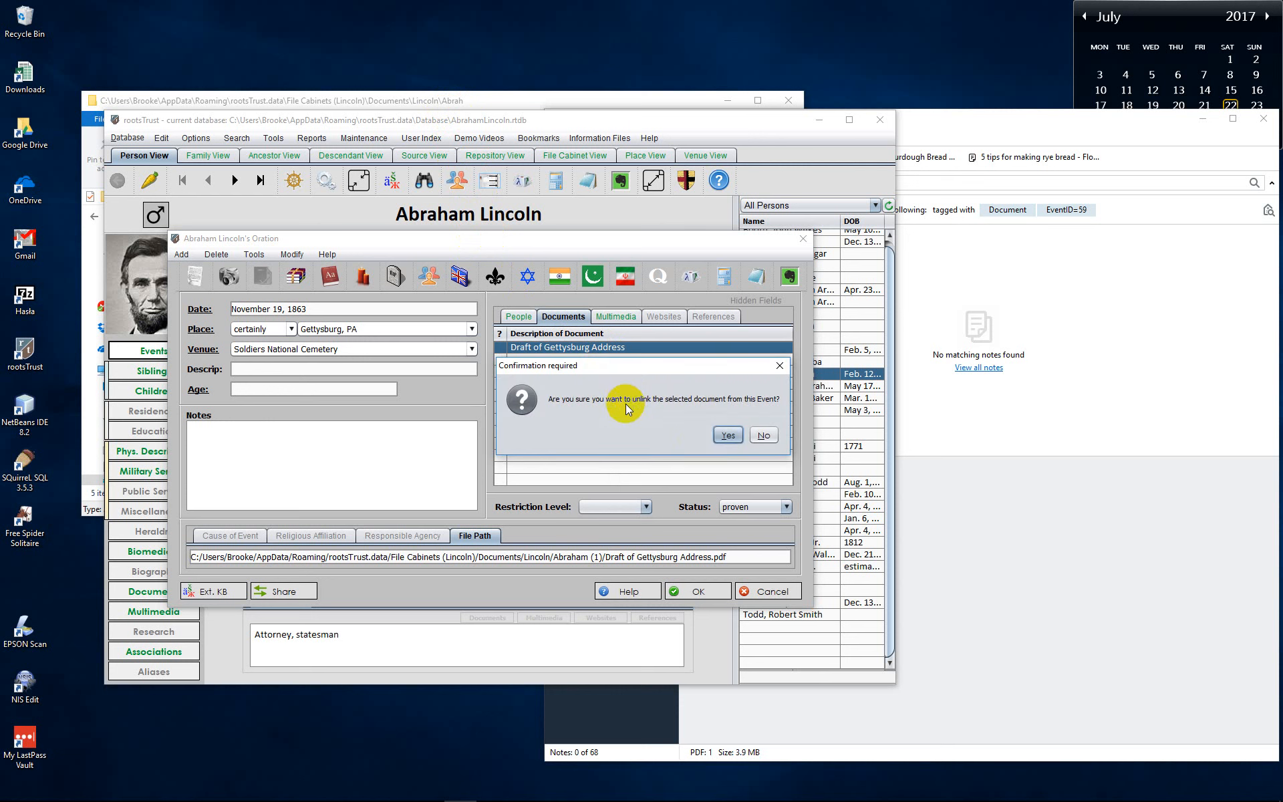
click(727, 436)
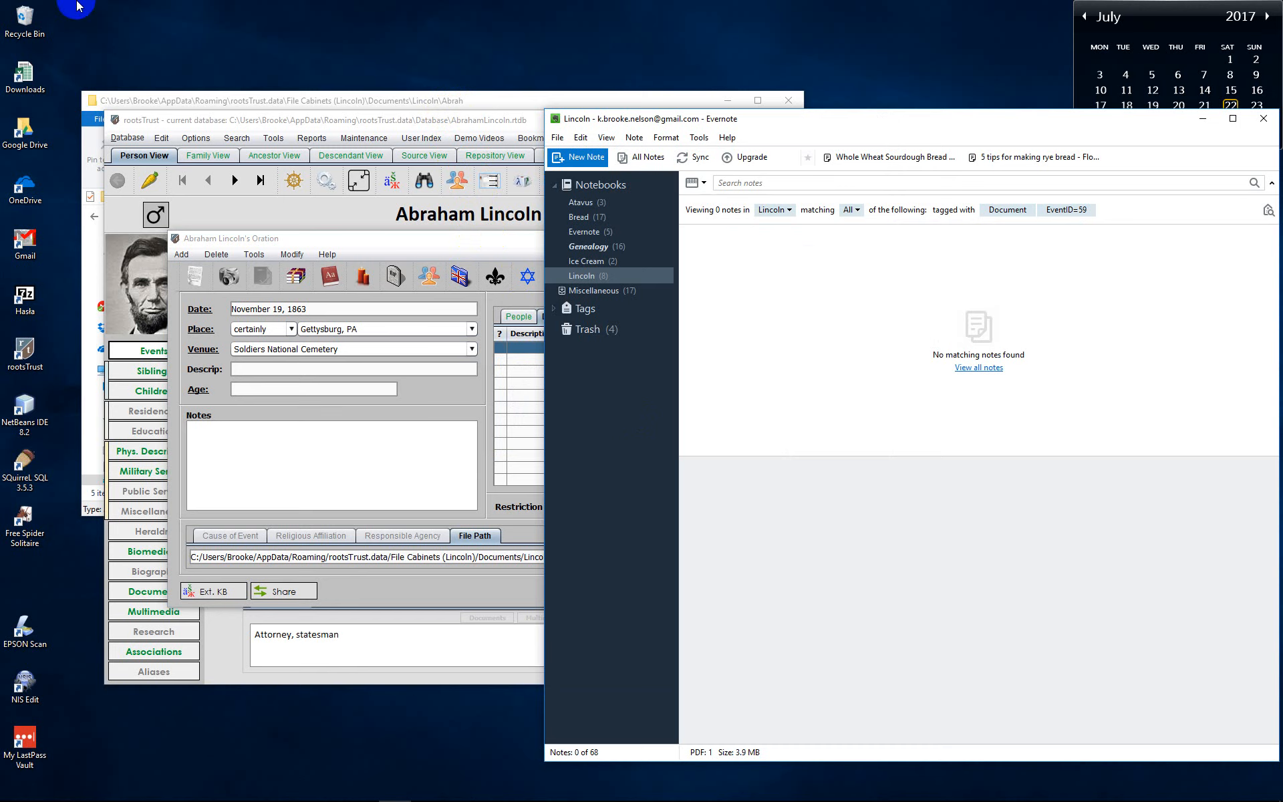
Move Draft of Gettysburg Address.pdf from the Abraham (1) File Cabinet folder to the desktop.
click(243, 103)
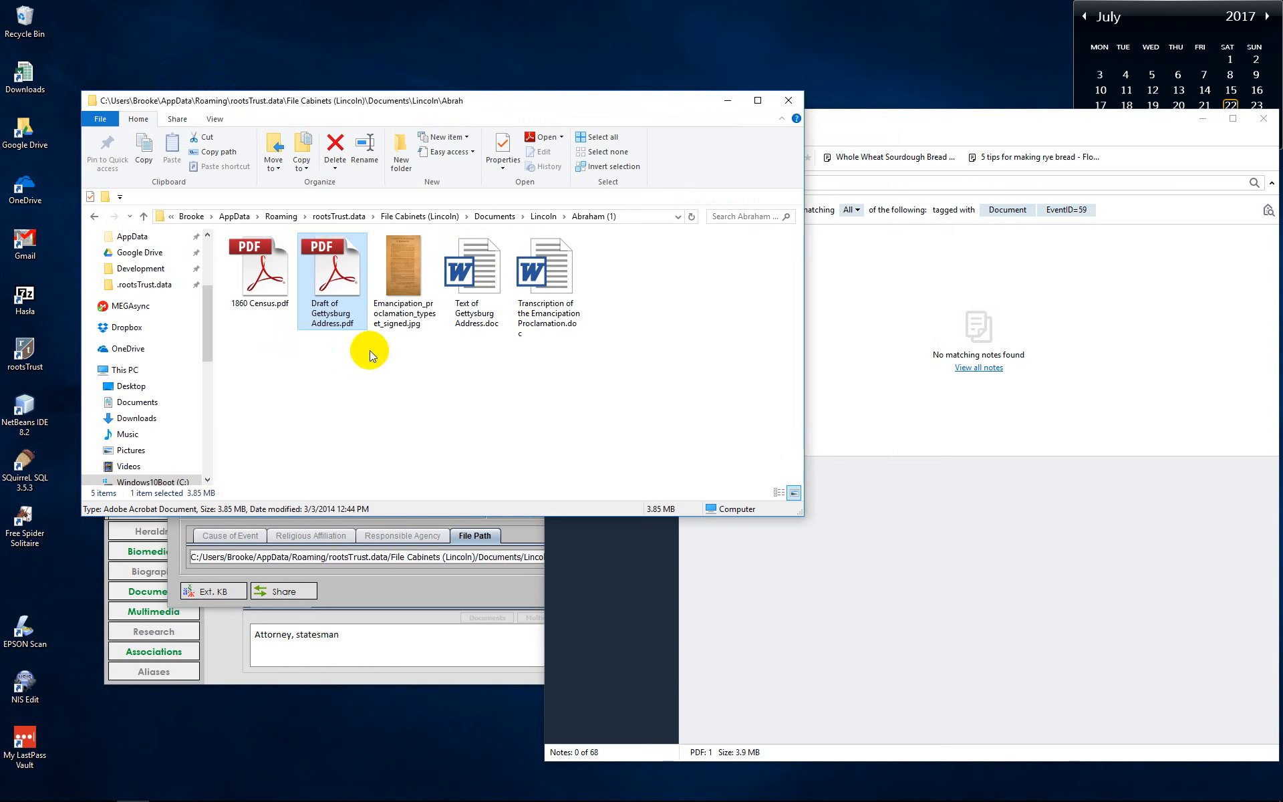
click(352, 279)
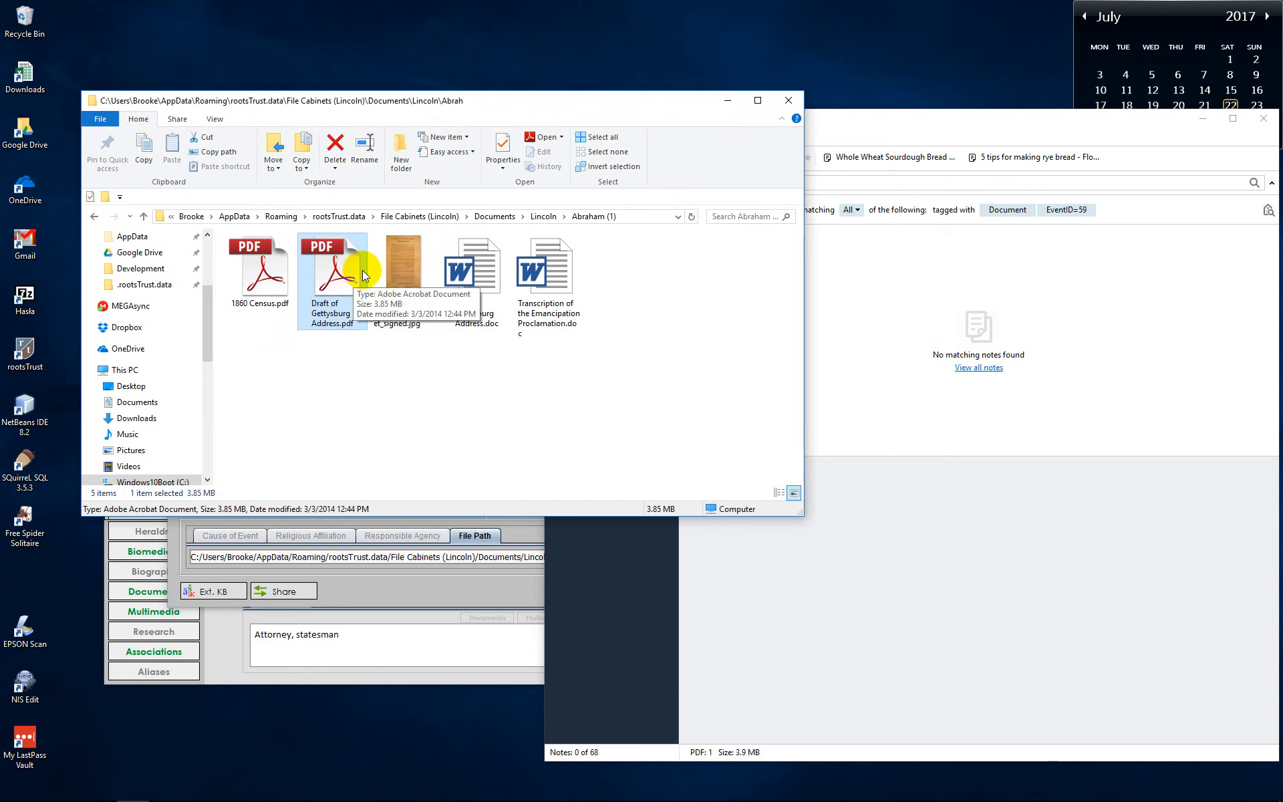
drag(342, 281, 164, 66)
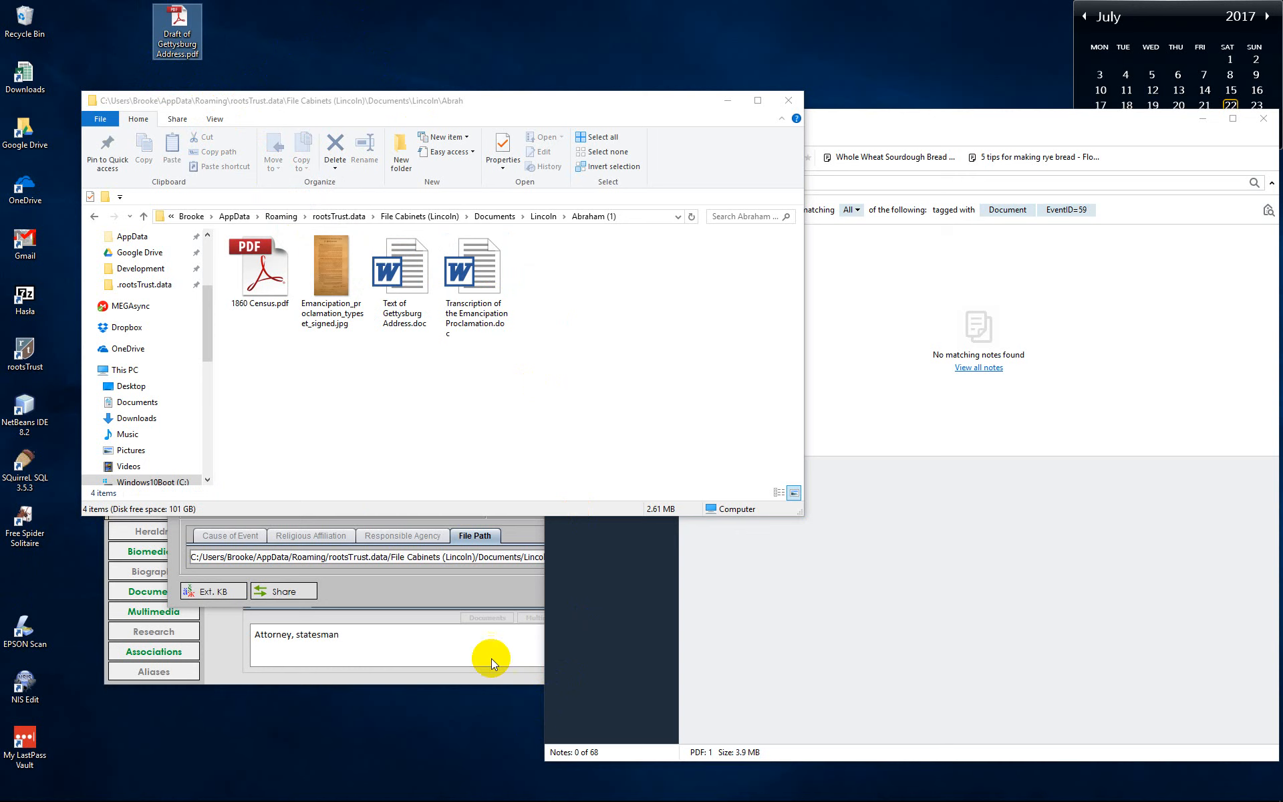
Add the desktop file Draft of Gettysburg Address to the Oration event's documents as Evernote only and save the event.
click(460, 599)
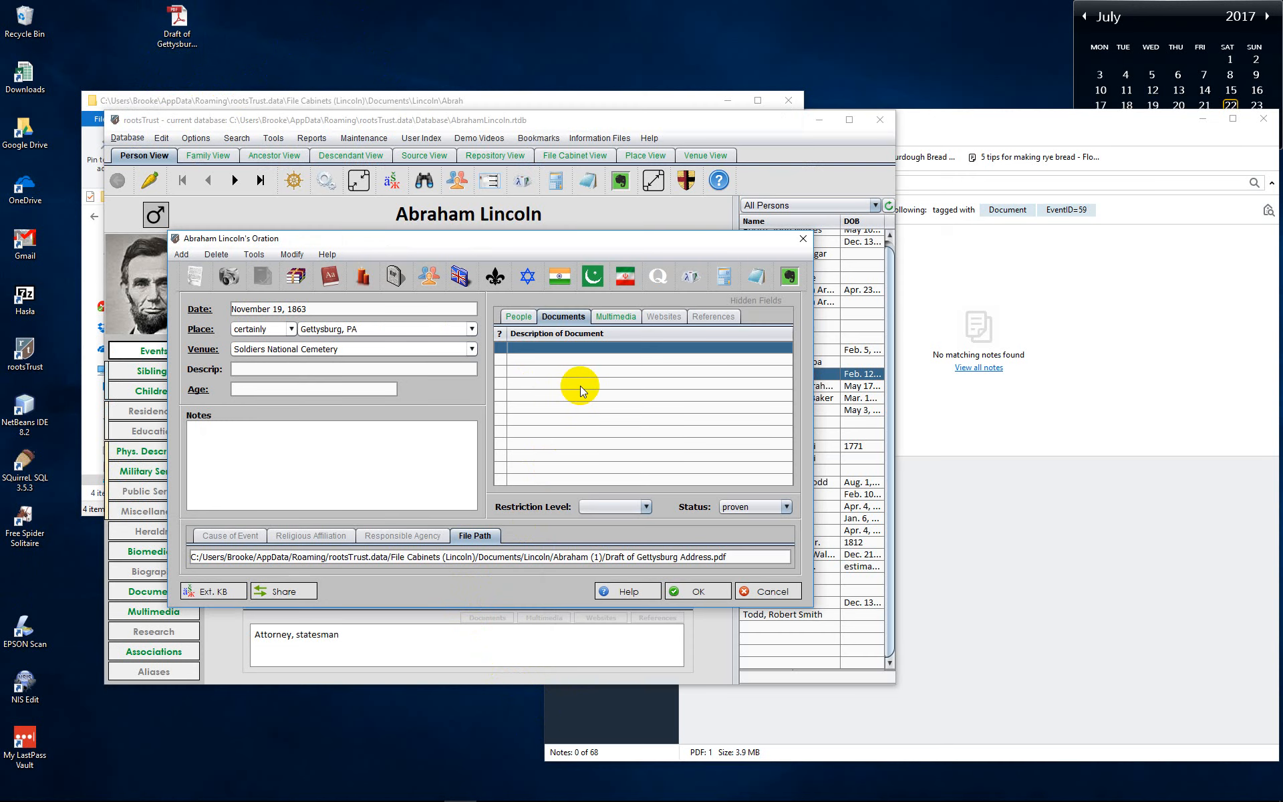
drag(184, 33, 668, 409)
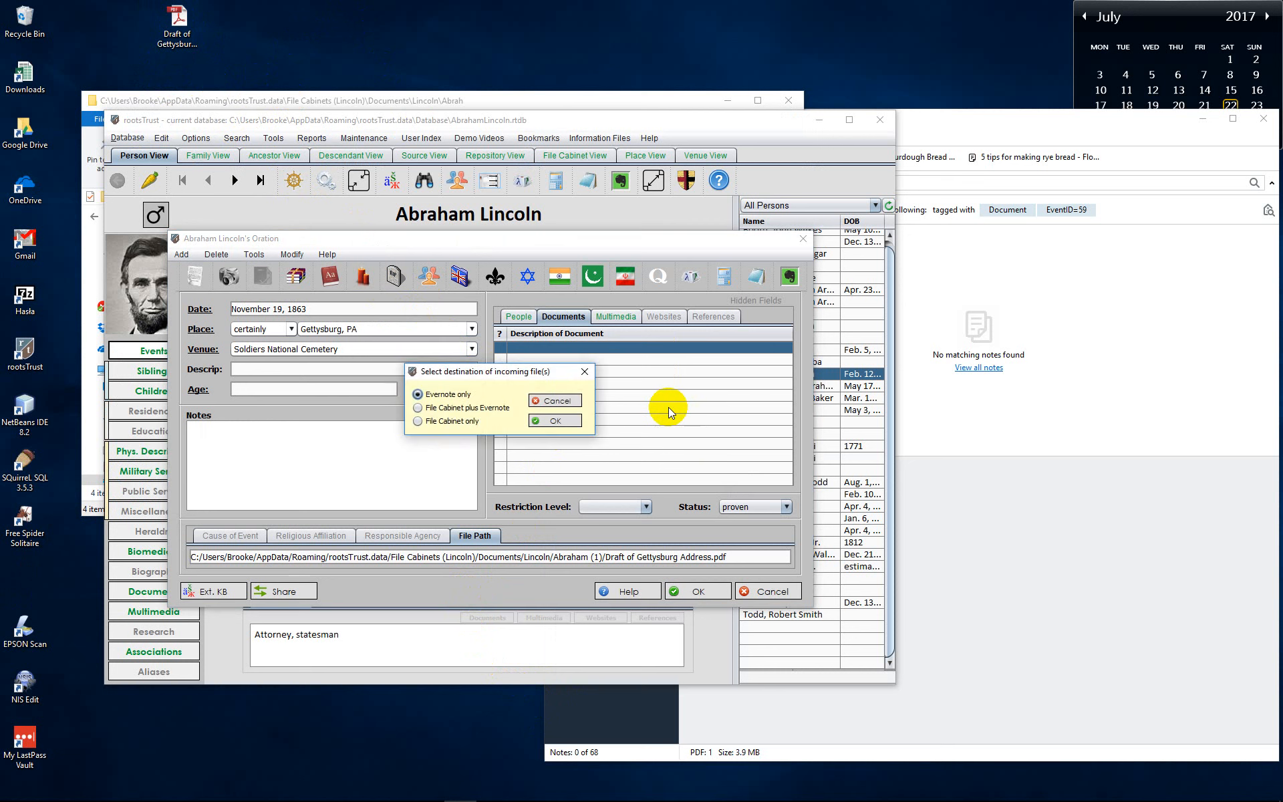
click(554, 421)
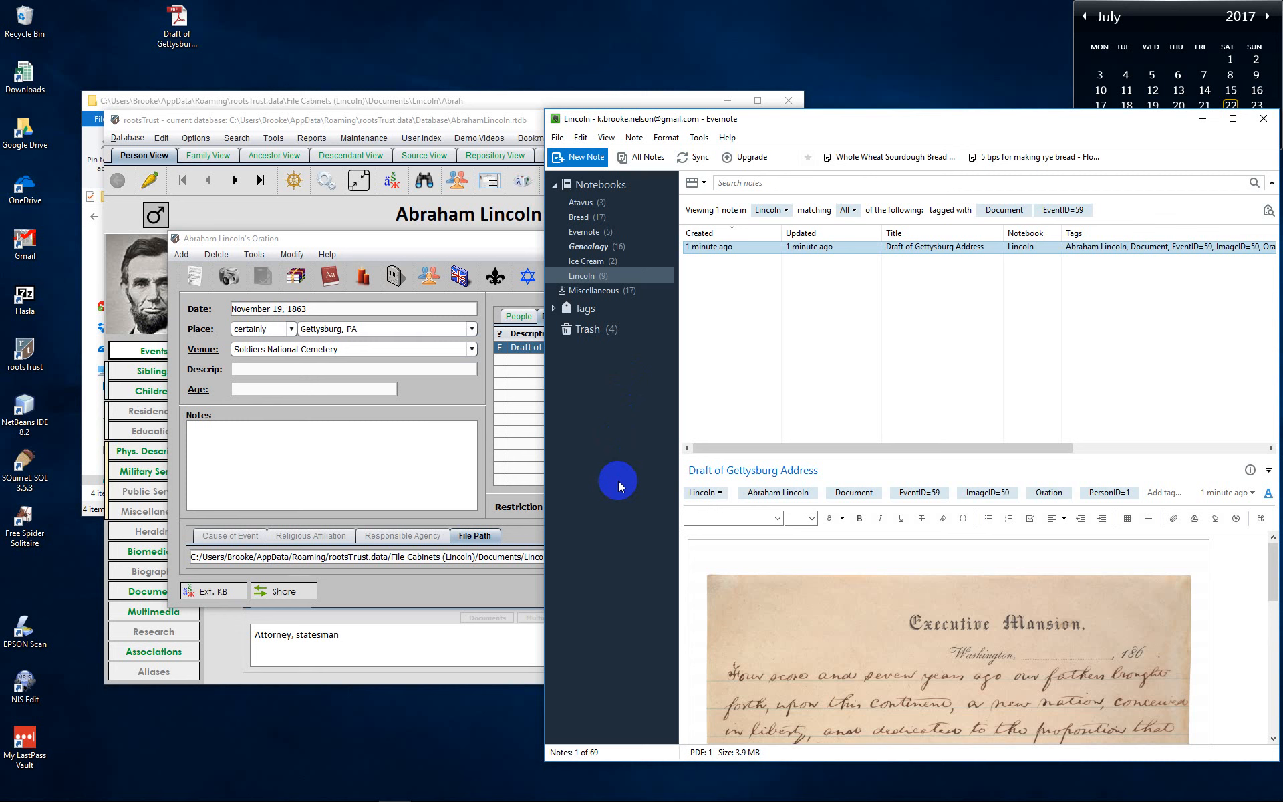
click(509, 588)
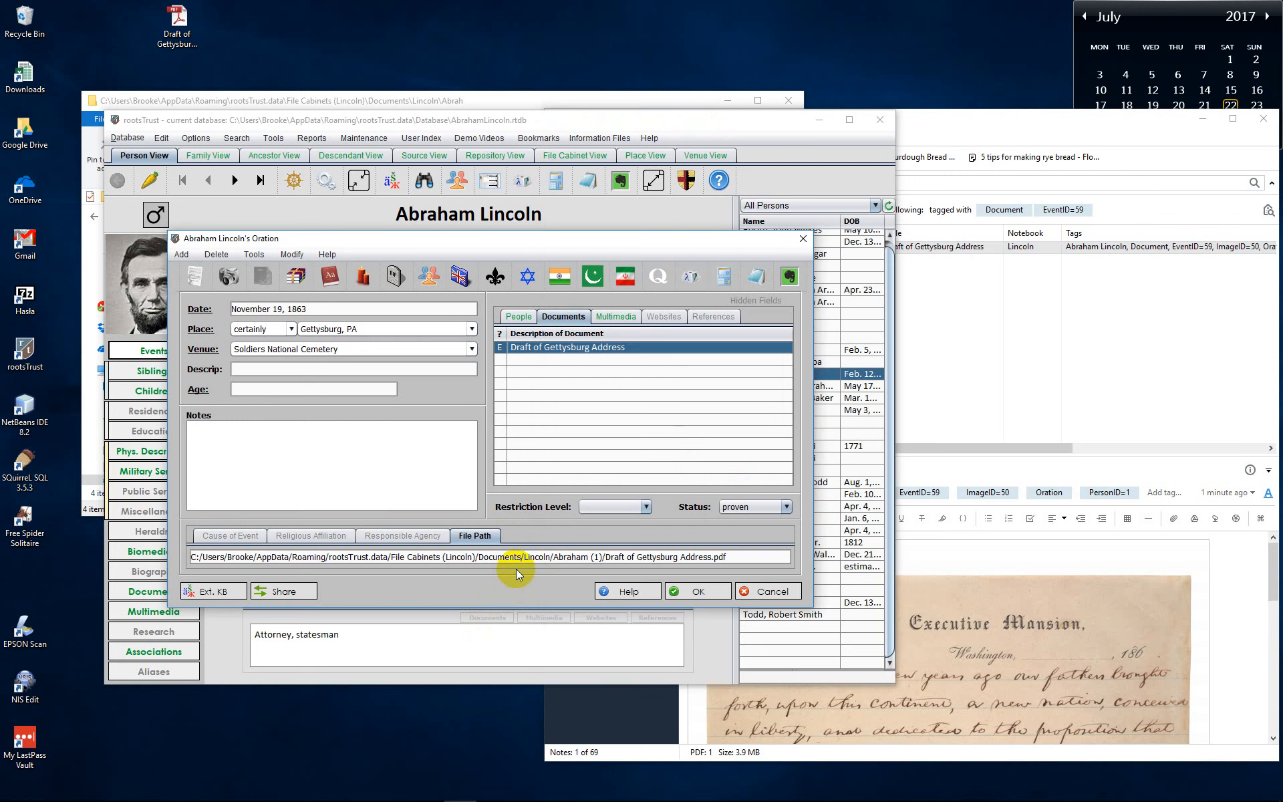
click(703, 588)
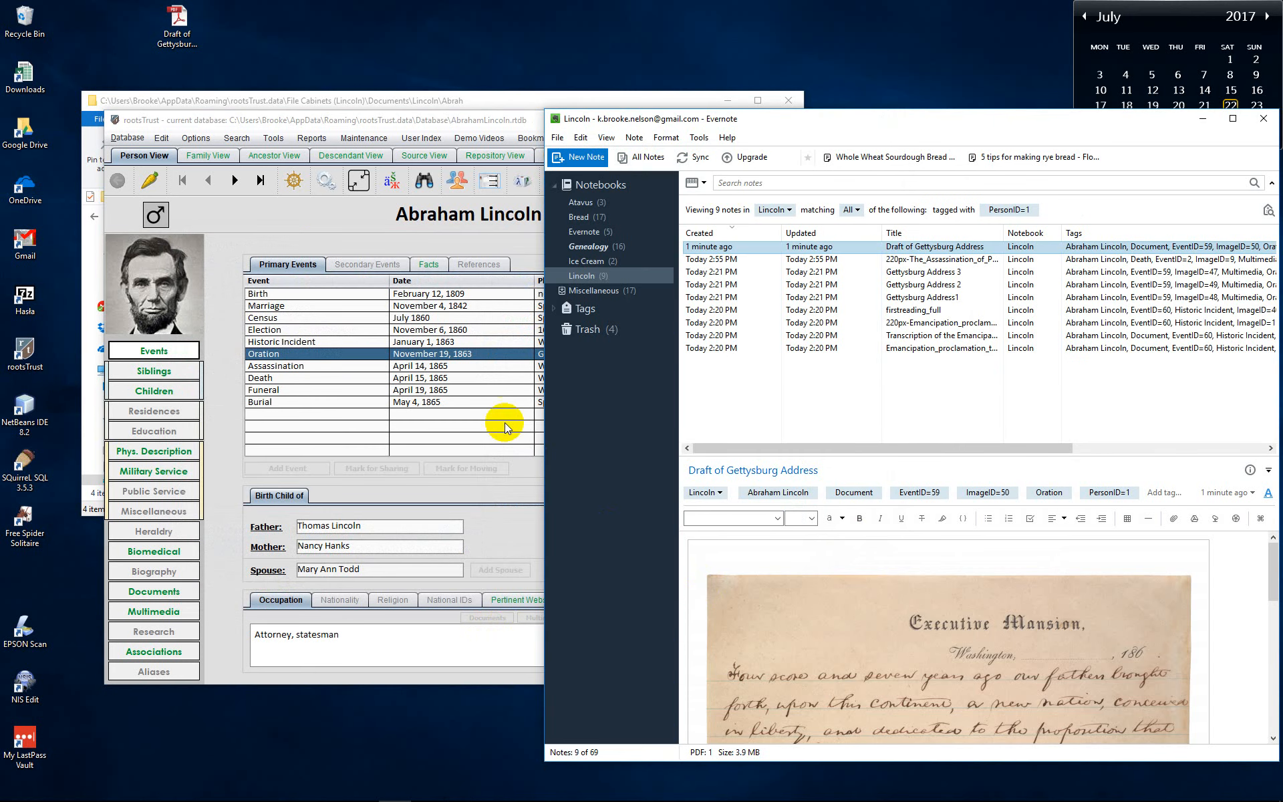
Open Abraham Lincoln's July 1860 Census event and show its documents with the Evernote window shifted aside.
click(289, 321)
double_click(290, 319)
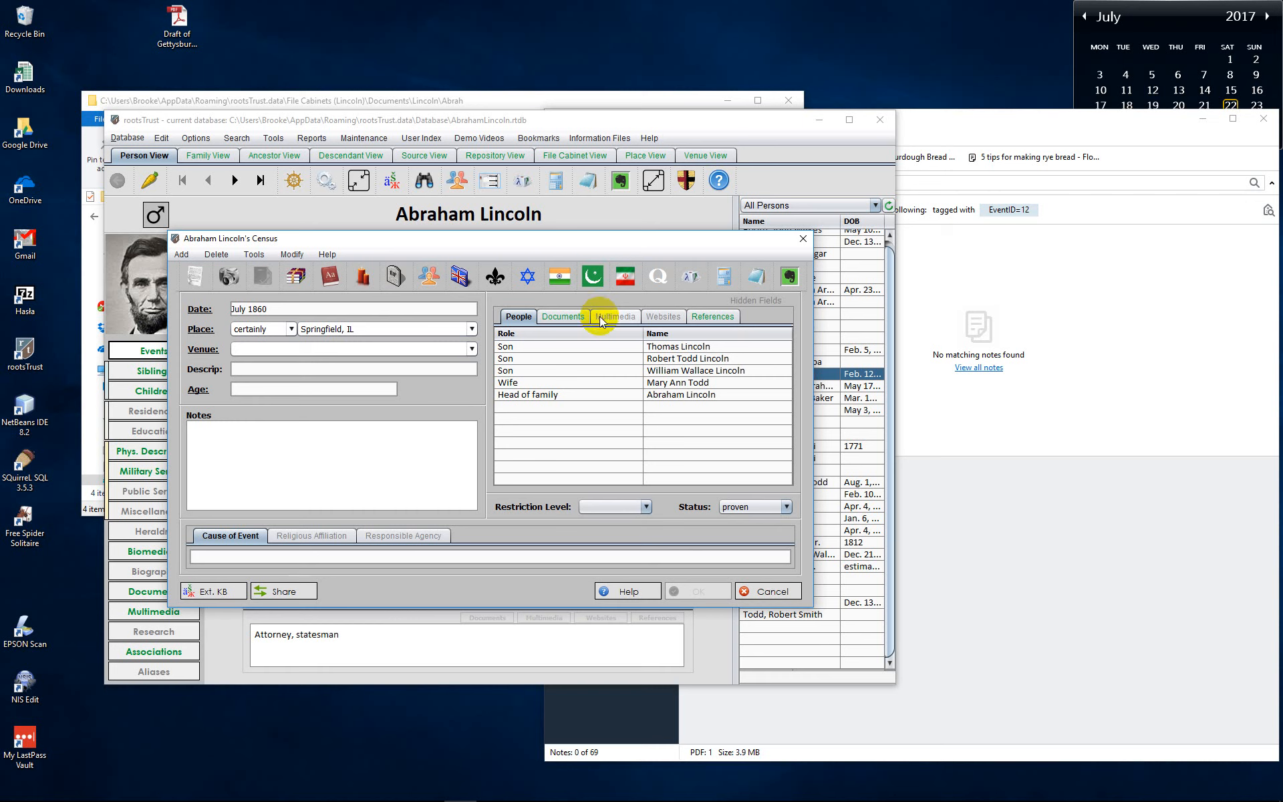
click(567, 316)
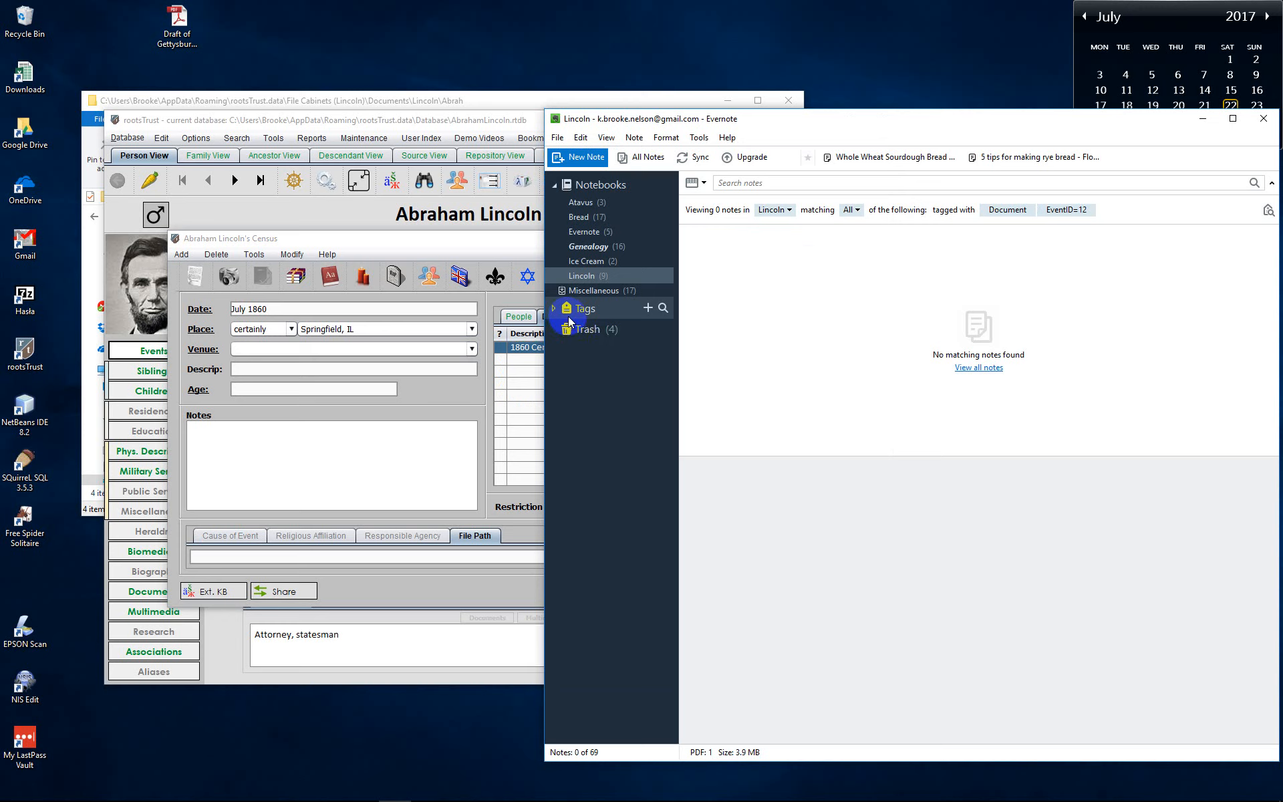
drag(732, 122, 785, 123)
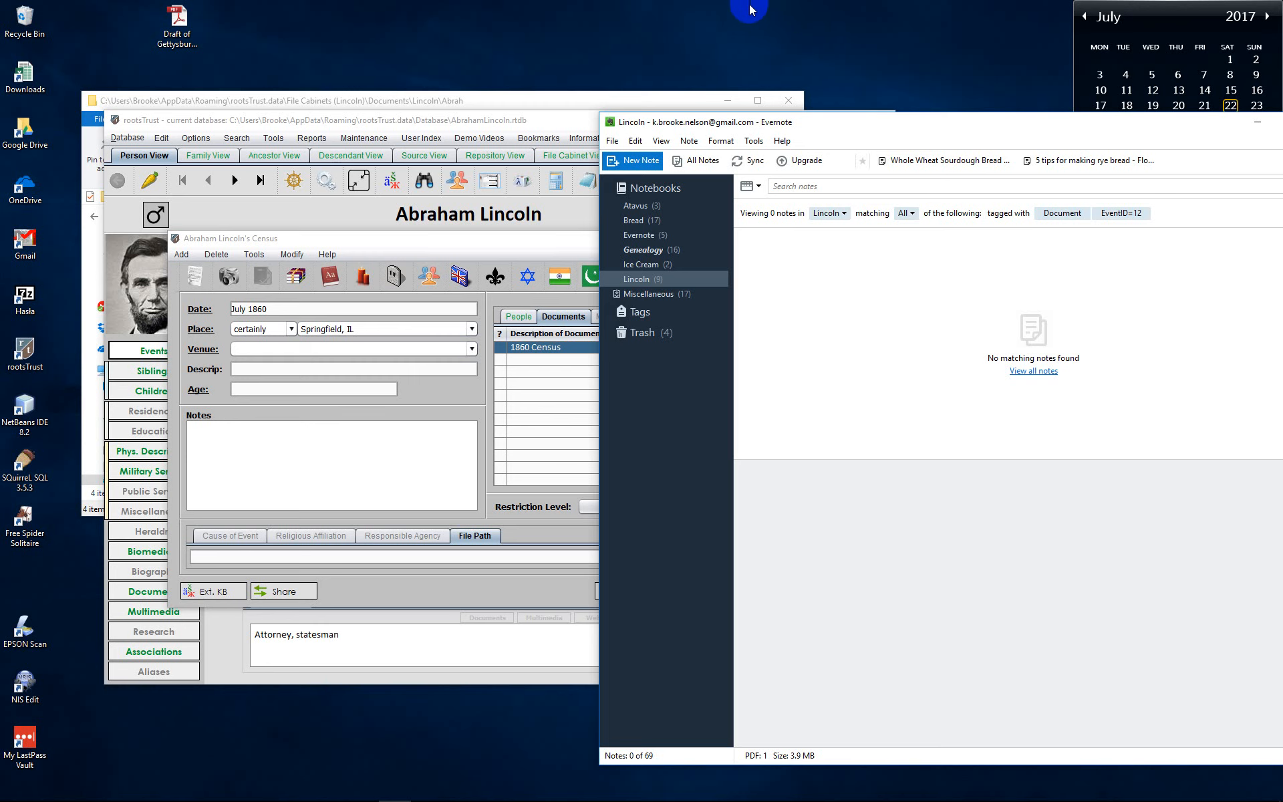
Add the 1860 Census document to Evernote, check its note, and close the Census event with the change accepted.
right_click(538, 349)
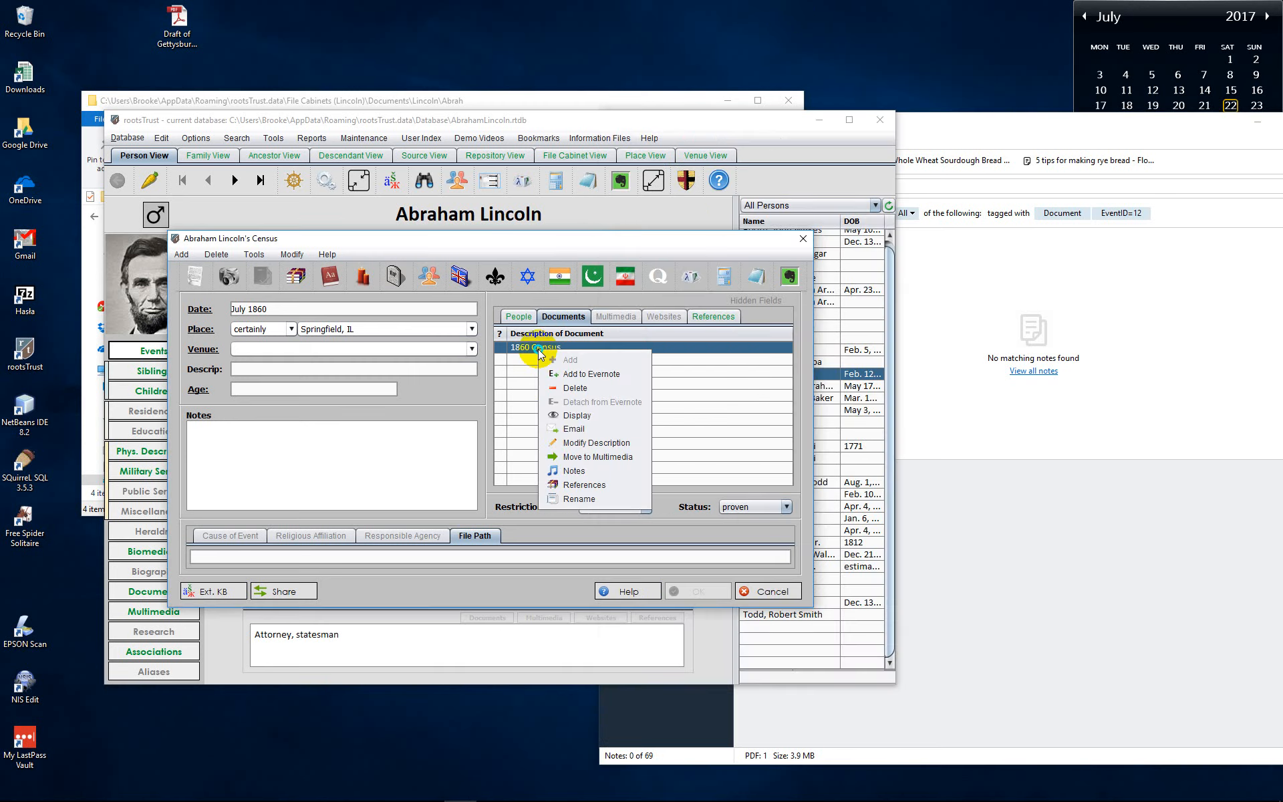
click(578, 373)
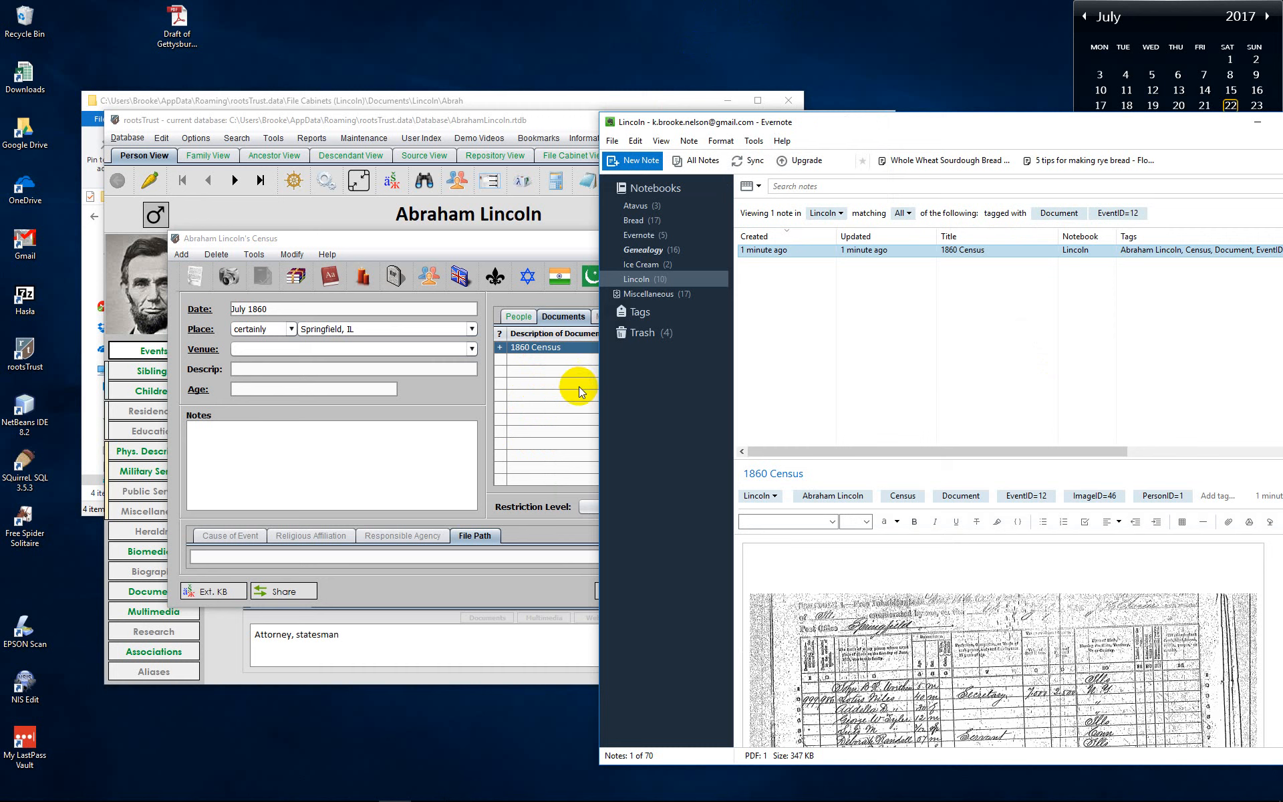
mouse_move(1042, 659)
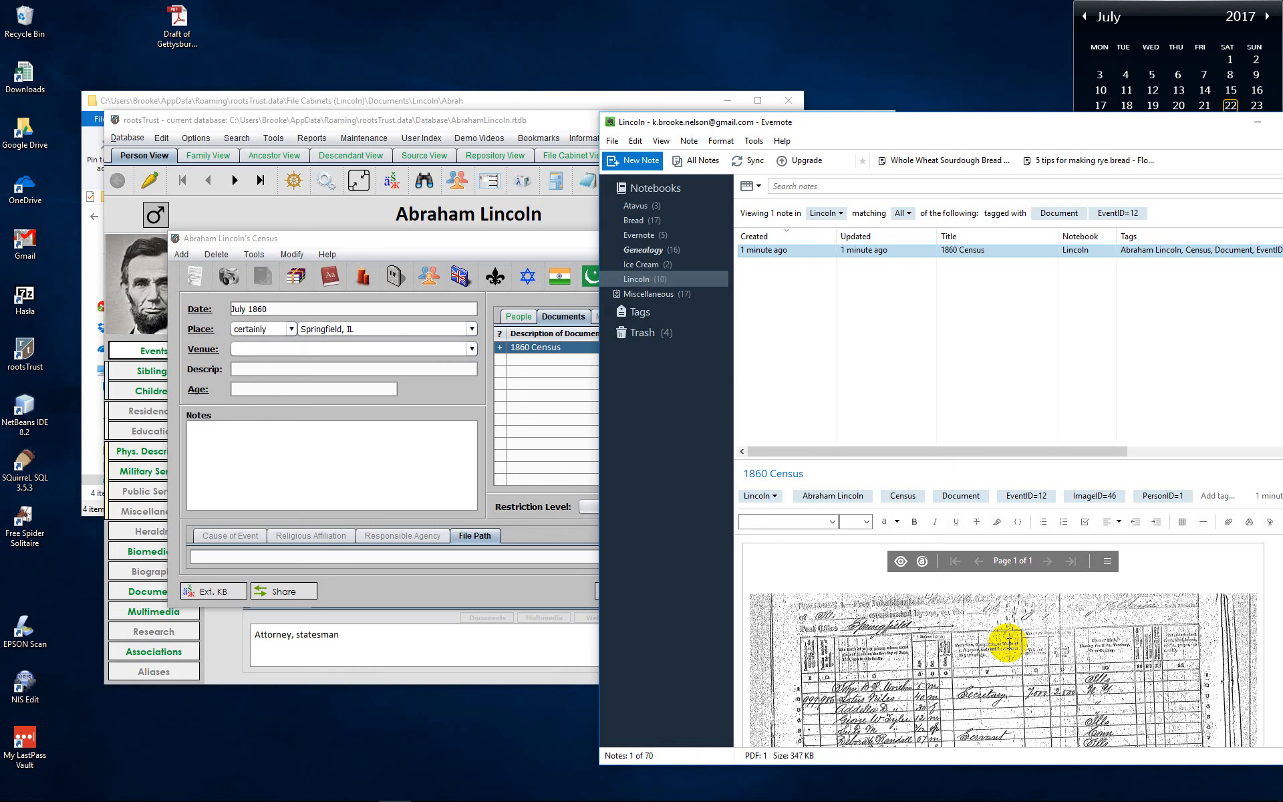
click(485, 595)
click(725, 588)
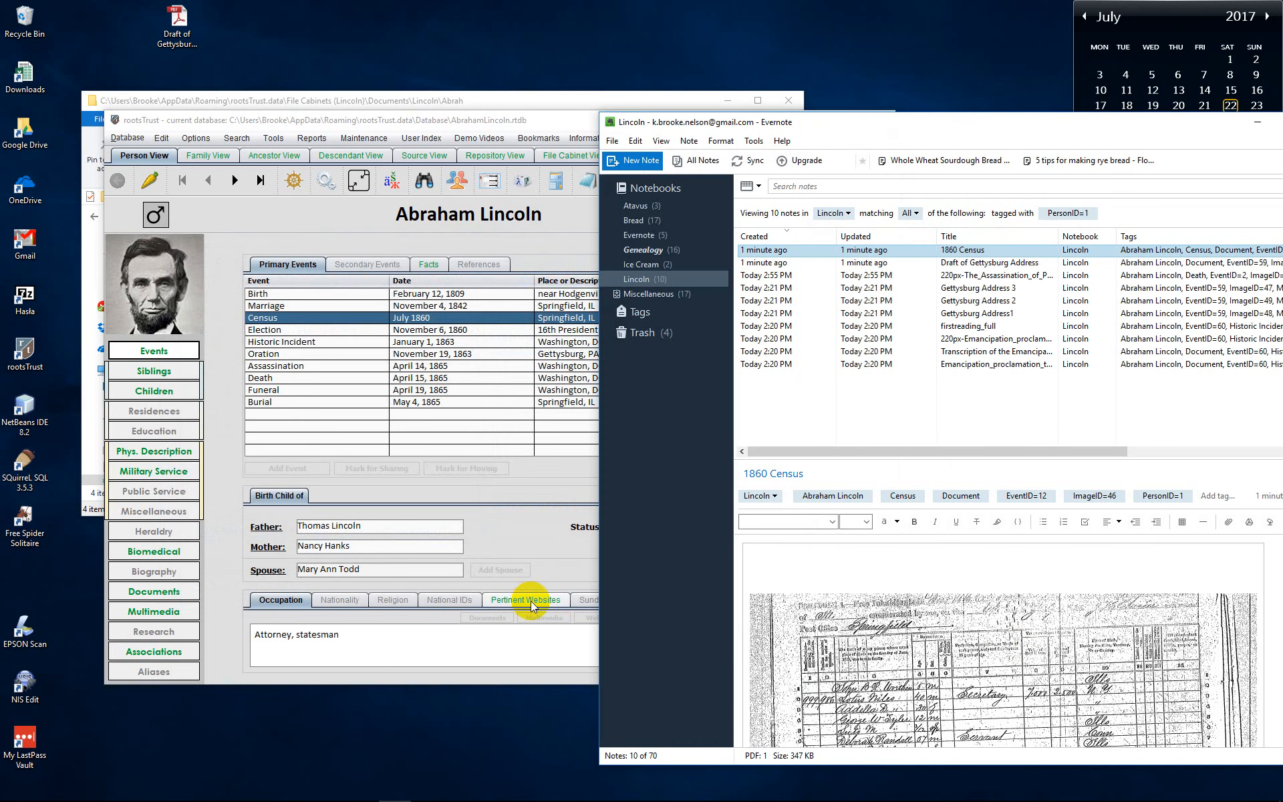
Add the Abraham Lincoln page on whitehouse.gov to his pertinent websites, storing it in Database plus Evernote.
click(532, 604)
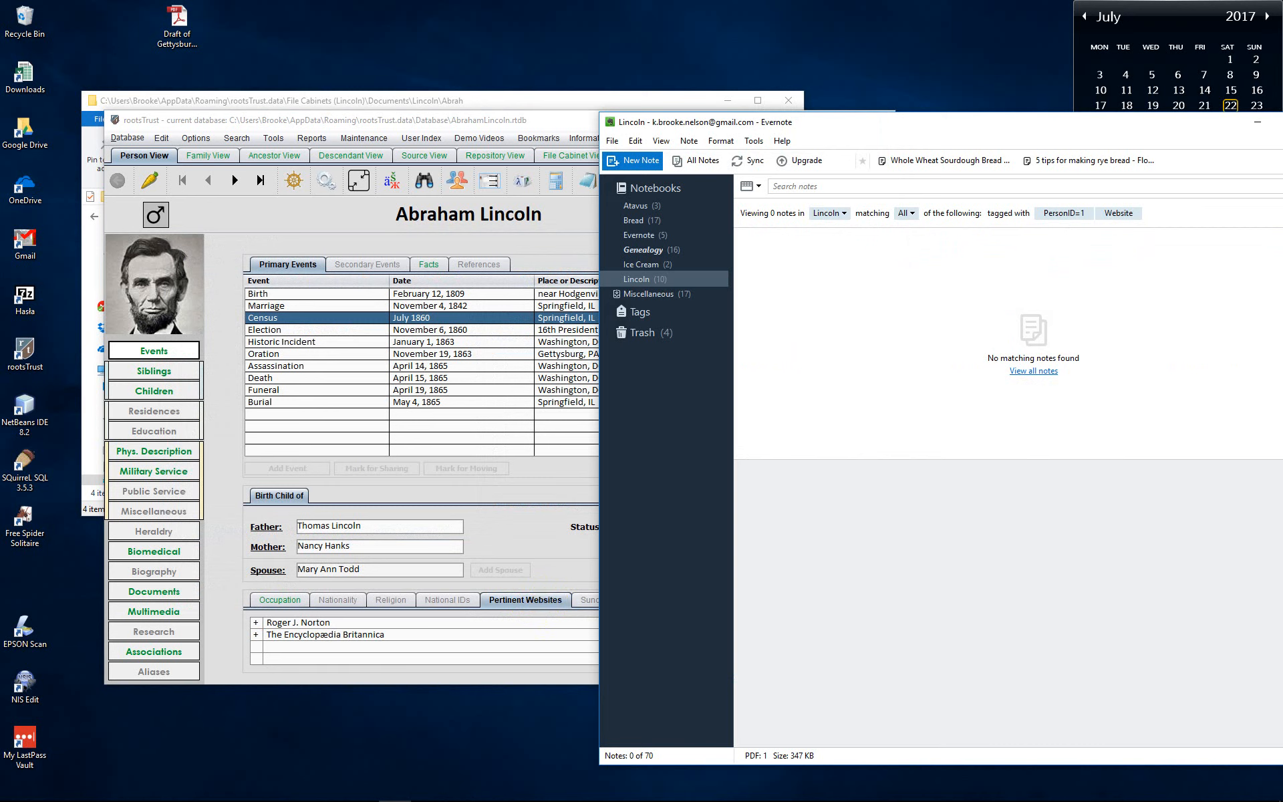
drag(1282, 388, 502, 652)
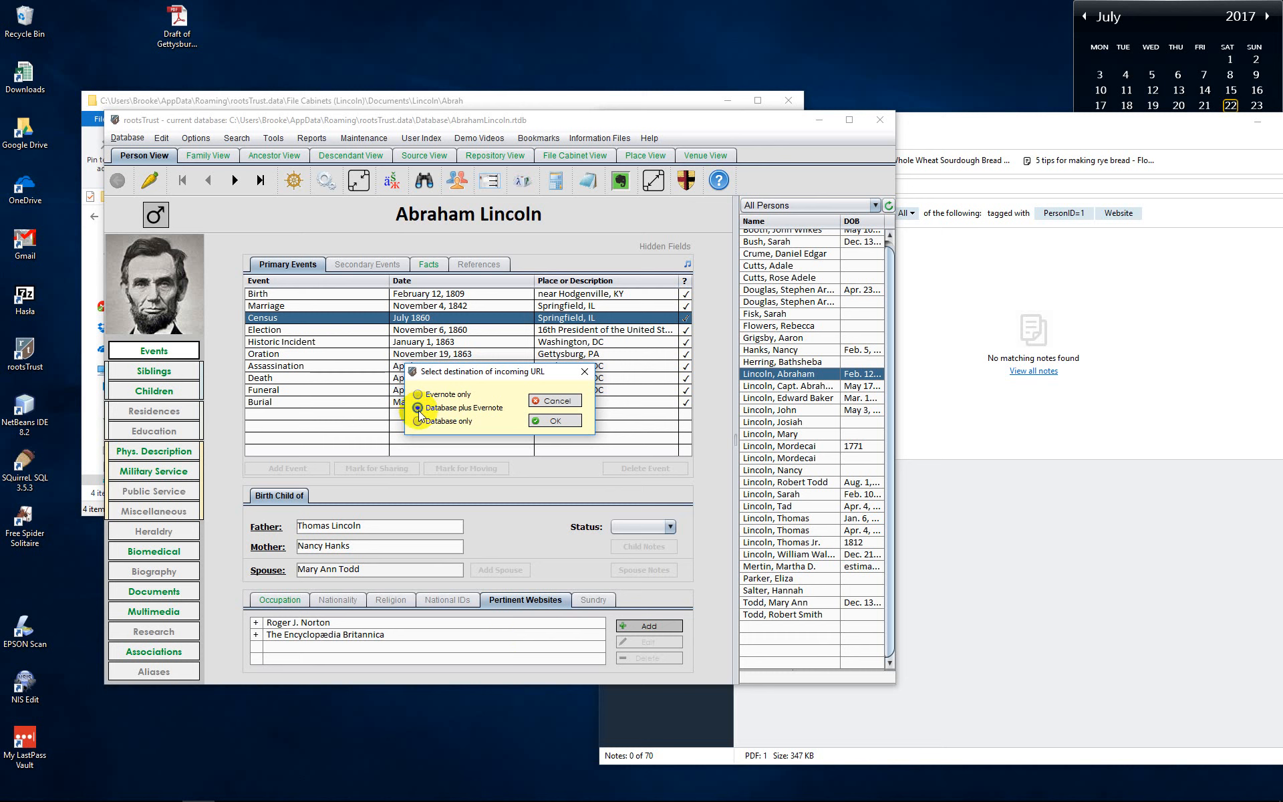
click(543, 421)
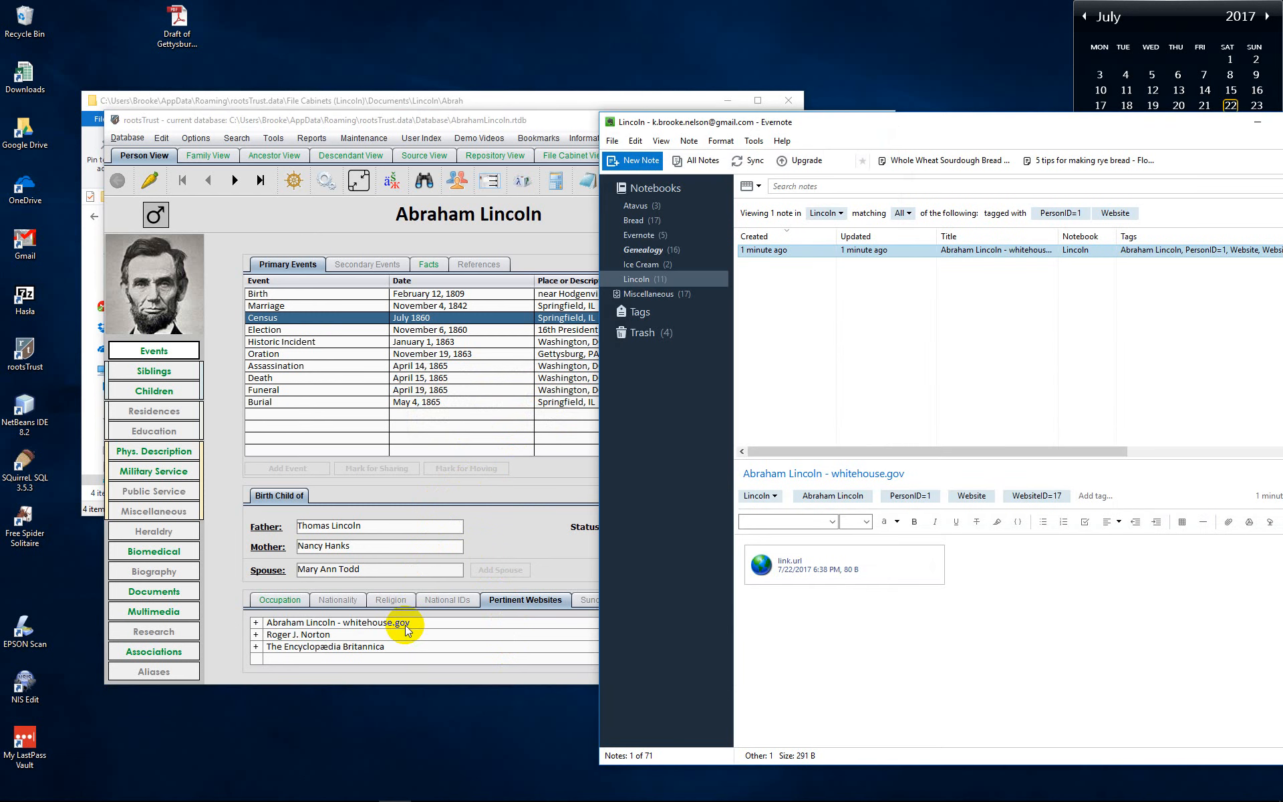